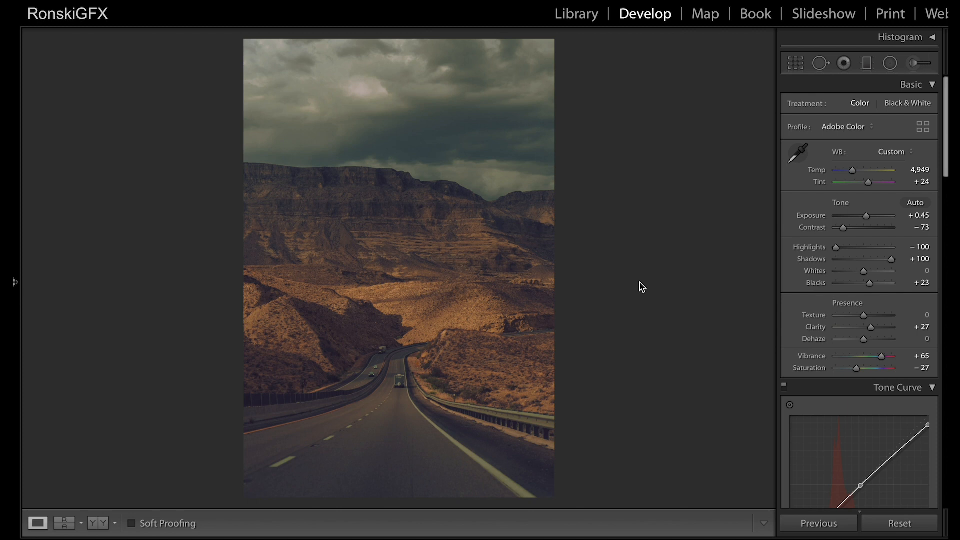
# Step: Reset all develop adjustments on the desert road photo and set Contrast to −80
pyautogui.hotkey('ctrl', 'shift', 'r')
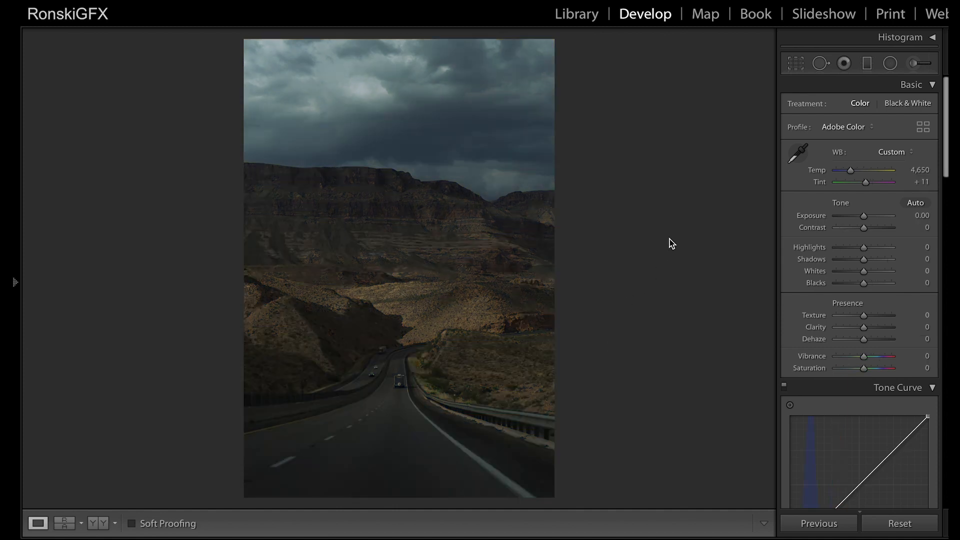
pyautogui.moveTo(946, 146); pyautogui.dragTo(936, 82)
pyautogui.moveTo(866, 230); pyautogui.dragTo(845, 231)
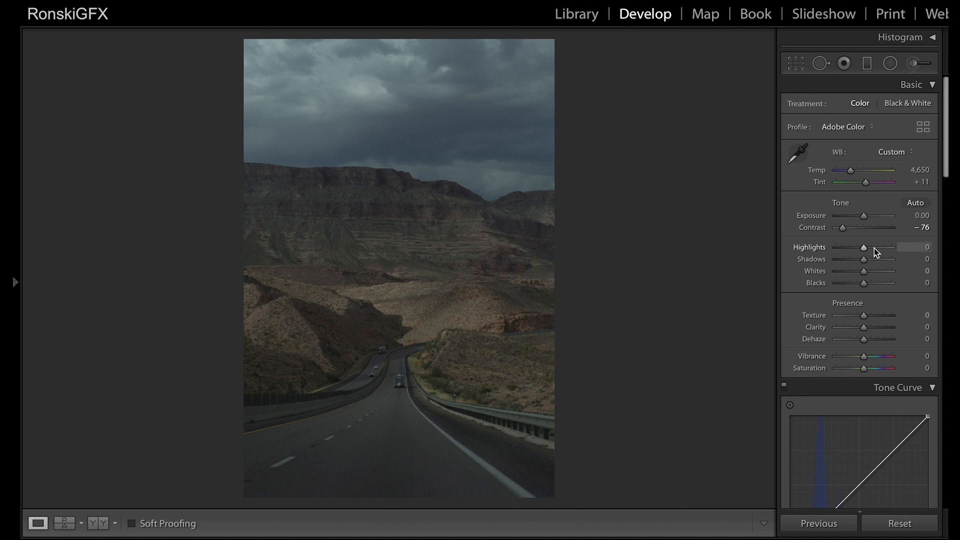
pyautogui.moveTo(844, 227); pyautogui.dragTo(844, 229)
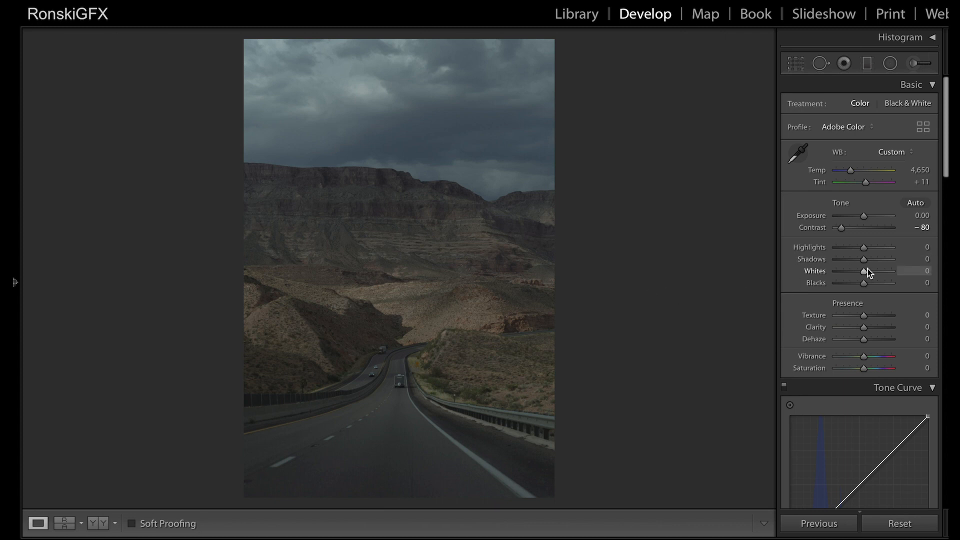
# Step: Set Shadows to +73, Highlights to −75, Blacks to +45, Saturation to −35 and Vibrance to +15 in the basic adjustments
pyautogui.moveTo(863, 260); pyautogui.dragTo(884, 261)
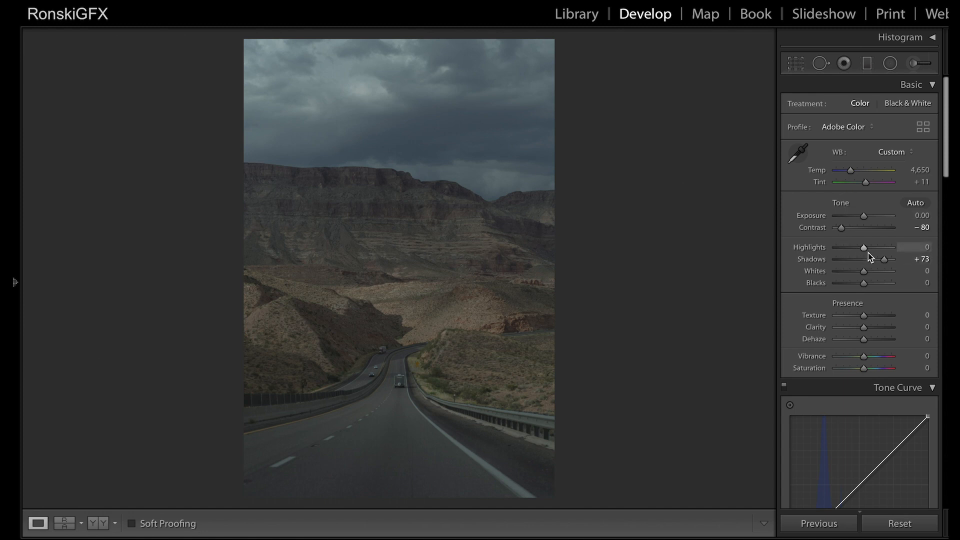
pyautogui.moveTo(863, 248); pyautogui.dragTo(843, 252)
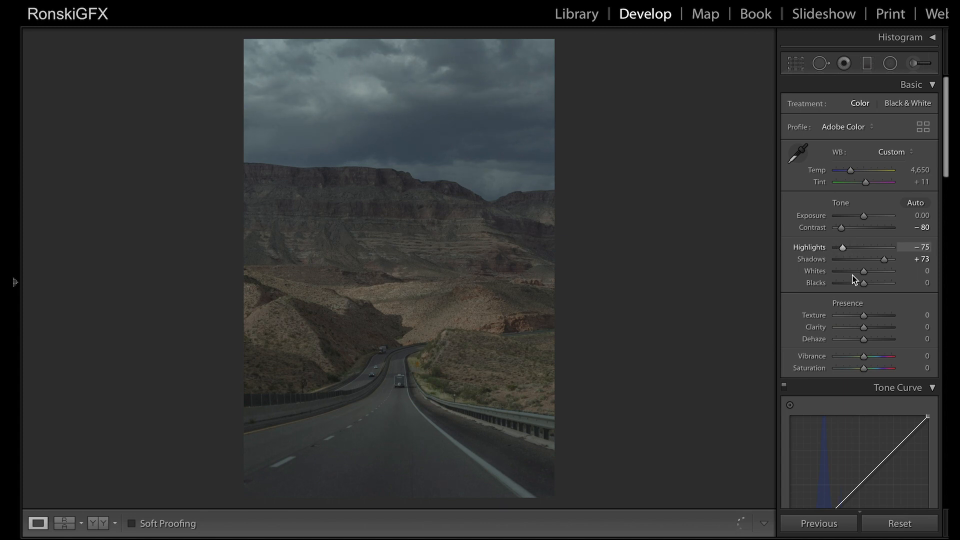
pyautogui.moveTo(869, 287); pyautogui.dragTo(880, 290)
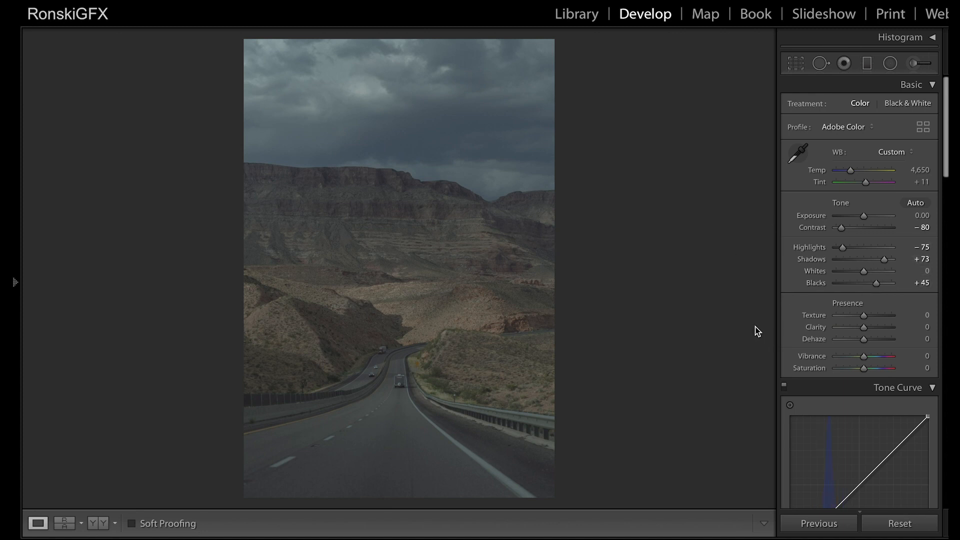
pyautogui.moveTo(863, 371); pyautogui.dragTo(853, 375)
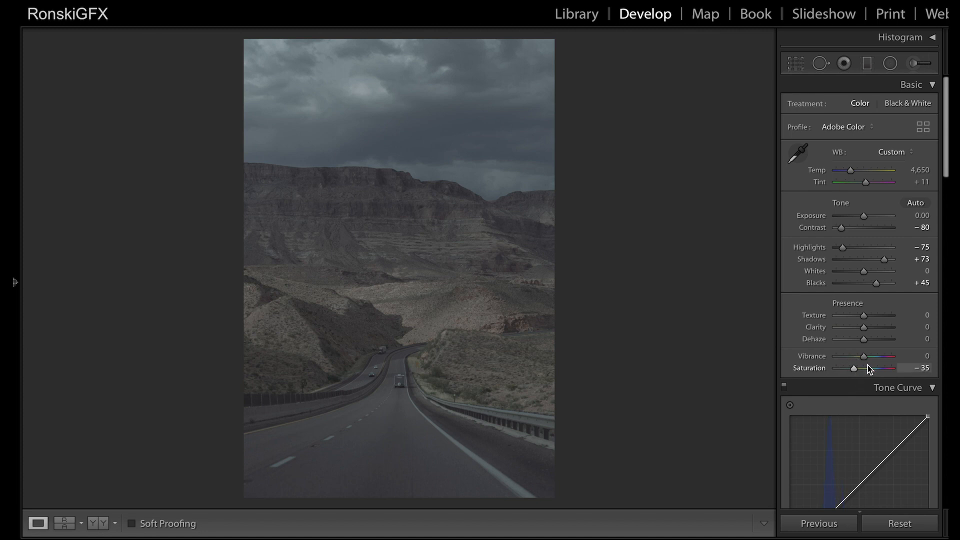
pyautogui.moveTo(868, 358); pyautogui.dragTo(872, 361)
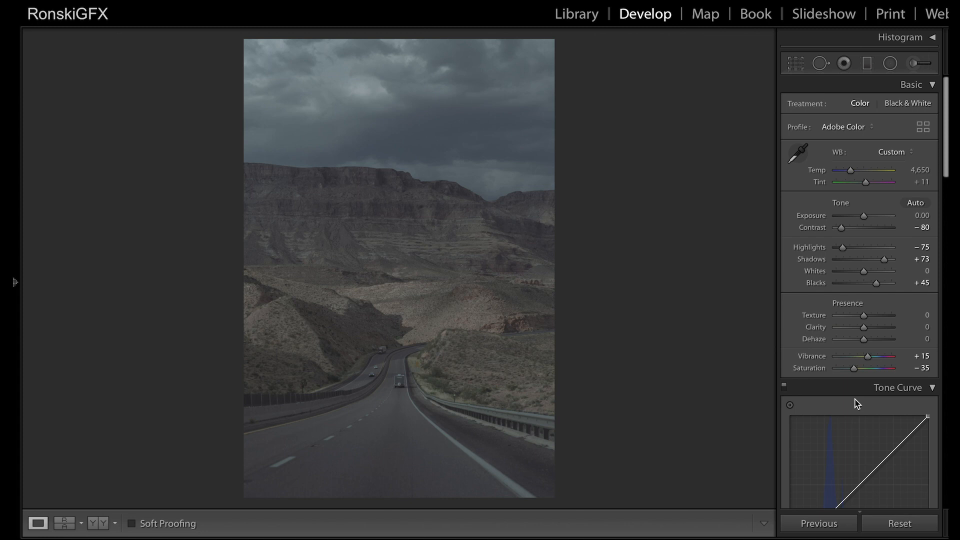
# Step: Shape the RGB tone curve by anchoring its midpoint, raising the black point to about 7.8% and pulling the shadow region slightly down
pyautogui.scroll(-5, 856, 400)
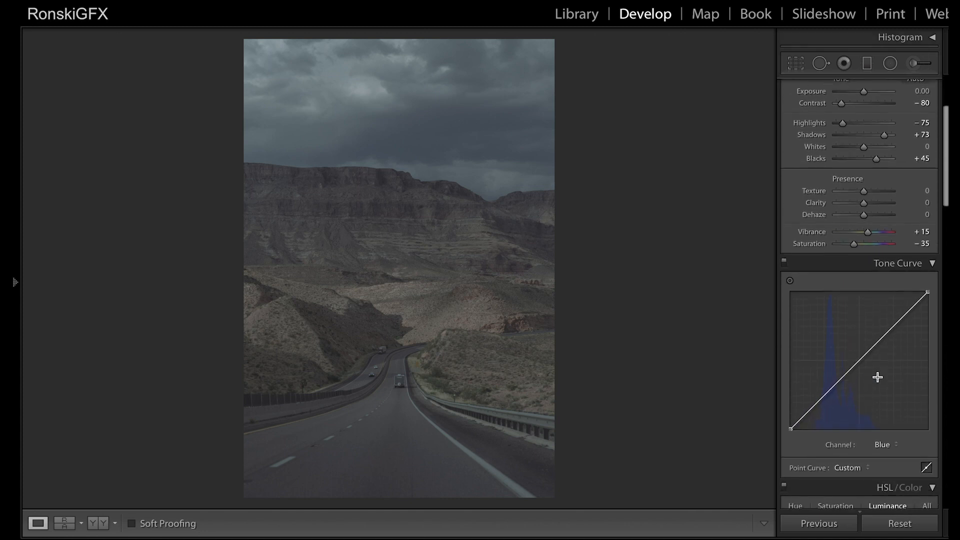
pyautogui.scroll(-3, 880, 378)
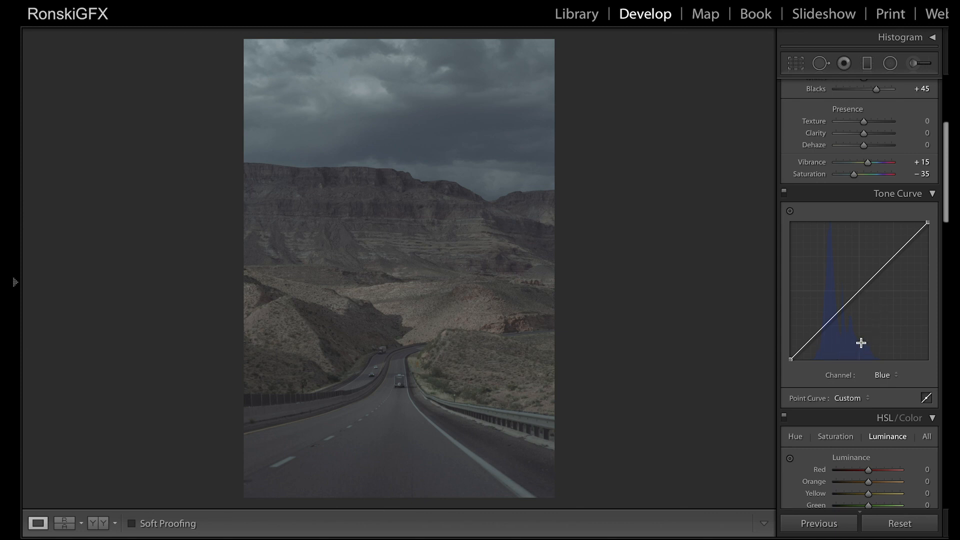
pyautogui.click(888, 376)
pyautogui.click(888, 345)
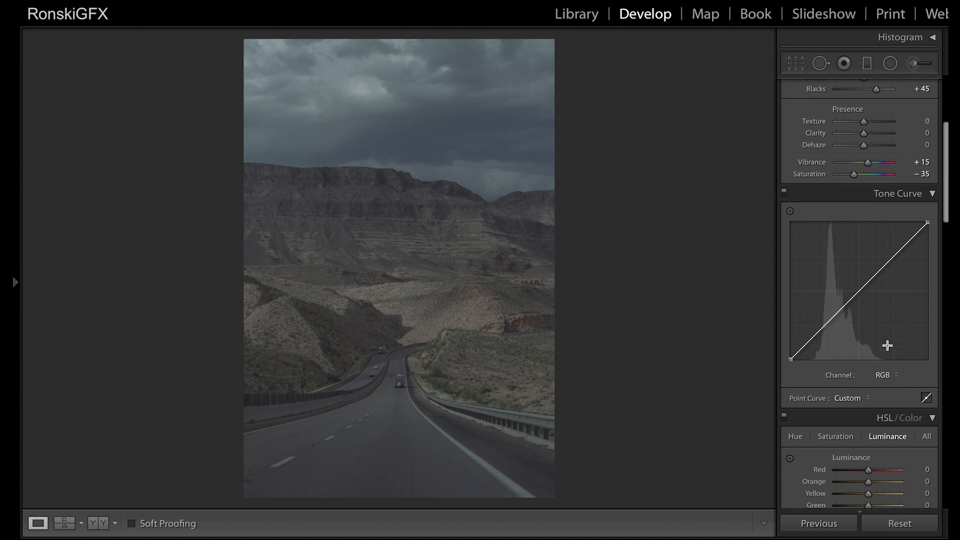
pyautogui.click(859, 293)
pyautogui.moveTo(790, 360); pyautogui.dragTo(790, 349)
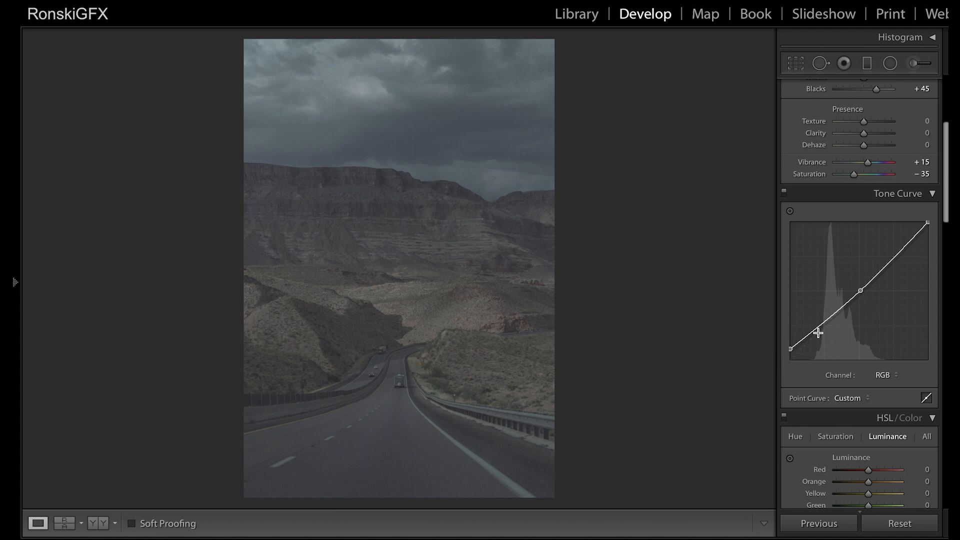
pyautogui.moveTo(827, 319); pyautogui.dragTo(829, 328)
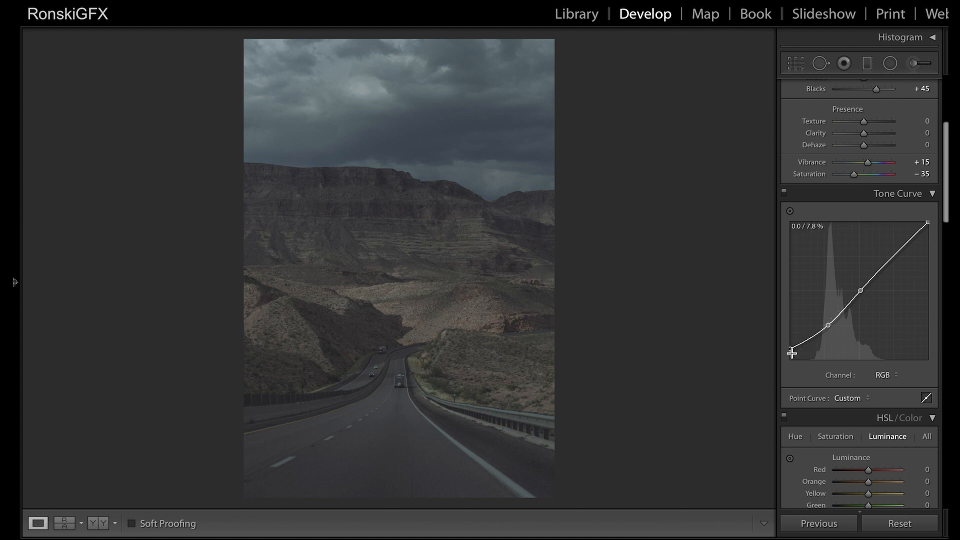
pyautogui.moveTo(791, 349); pyautogui.dragTo(789, 349)
# Step: Raise the saturation of the Orange and Yellow color ranges in the HSL adjustments
pyautogui.scroll(-2, 856, 368)
pyautogui.scroll(-1, 856, 368)
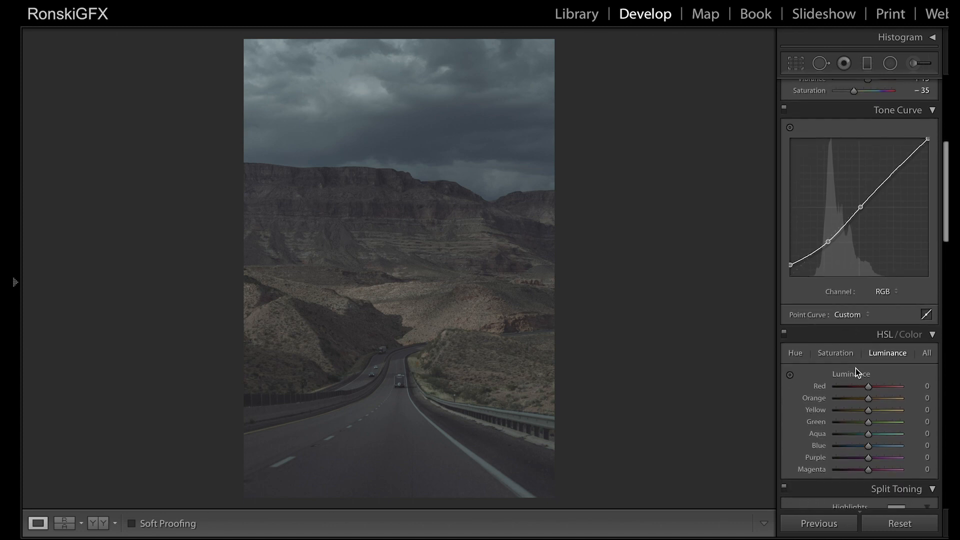
pyautogui.scroll(-1, 856, 372)
pyautogui.scroll(-2, 857, 371)
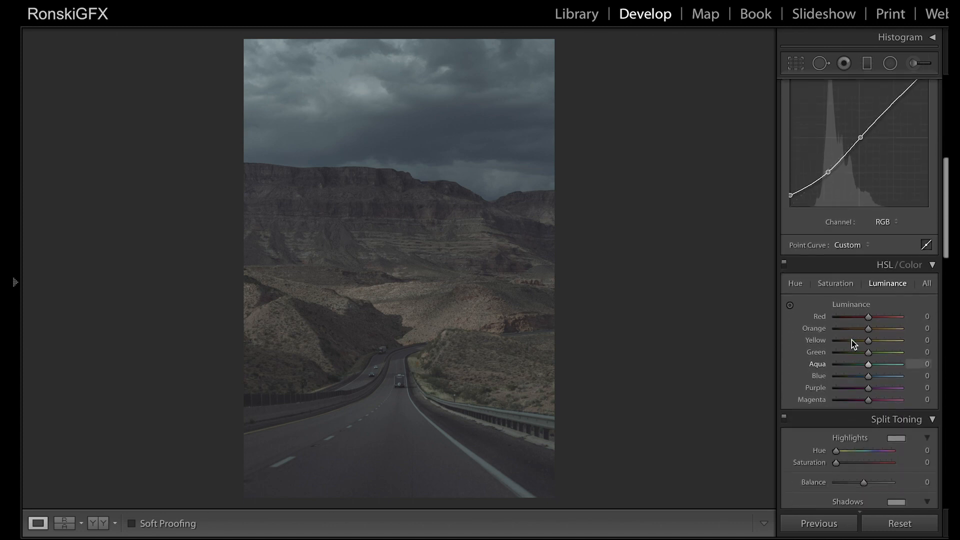
pyautogui.click(835, 284)
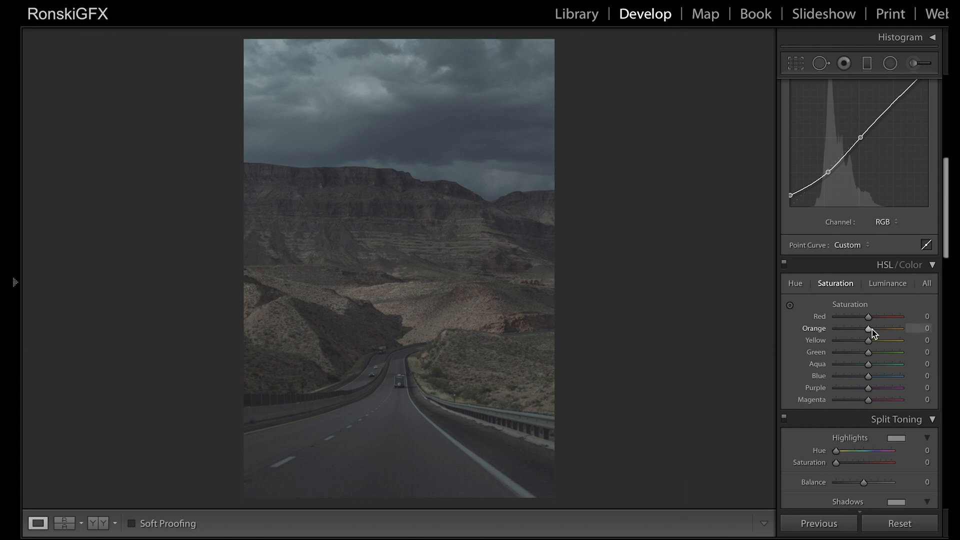
pyautogui.moveTo(872, 332)
pyautogui.mouseDown()
pyautogui.moveTo(892, 332)
pyautogui.moveTo(870, 342)
pyautogui.moveTo(880, 341)
pyautogui.mouseUp()
# Step: Shift the HSL hue of Yellow to −78 and of Orange to +26
pyautogui.click(796, 284)
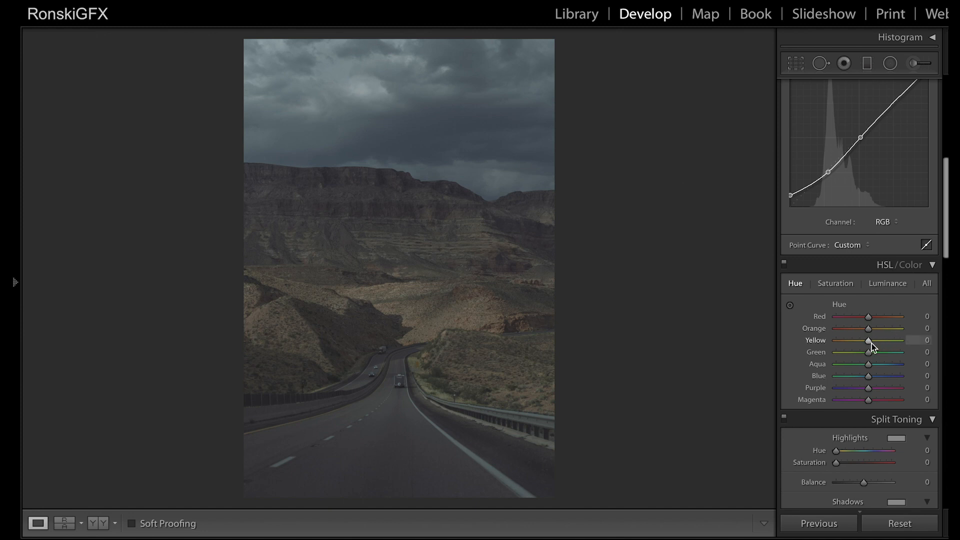
pyautogui.moveTo(869, 344); pyautogui.dragTo(845, 344)
pyautogui.moveTo(868, 331); pyautogui.dragTo(877, 331)
# Step: Set the split toning highlights to Hue 29 and Saturation 17
pyautogui.scroll(-5, 795, 461)
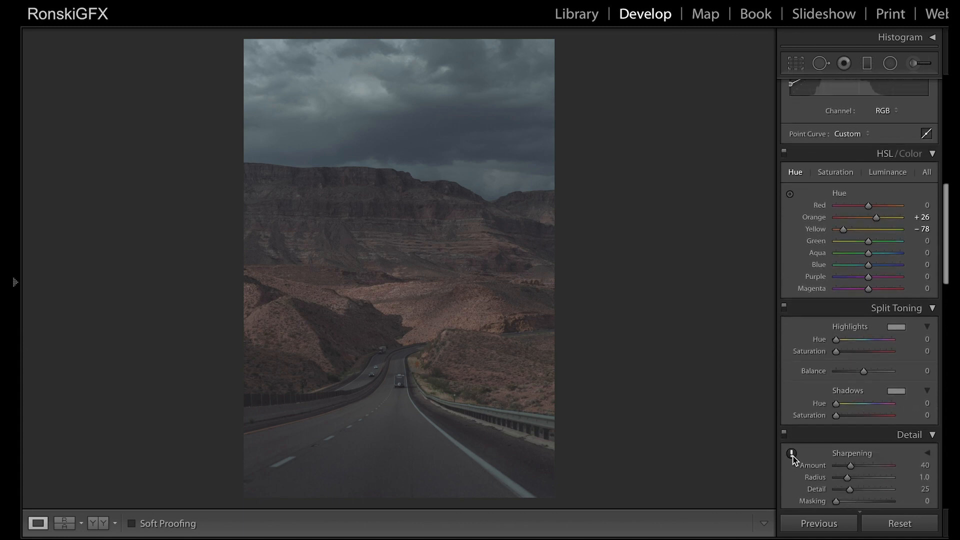
pyautogui.scroll(-1, 796, 461)
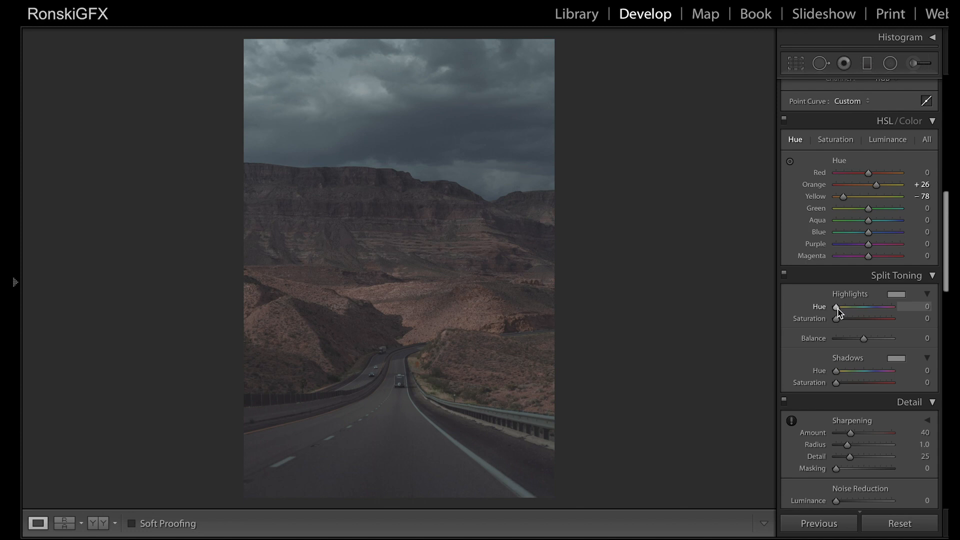
pyautogui.moveTo(837, 308); pyautogui.dragTo(841, 308)
pyautogui.moveTo(841, 310); pyautogui.dragTo(840, 309)
pyautogui.press('alt')
pyautogui.moveTo(840, 310); pyautogui.dragTo(843, 310)
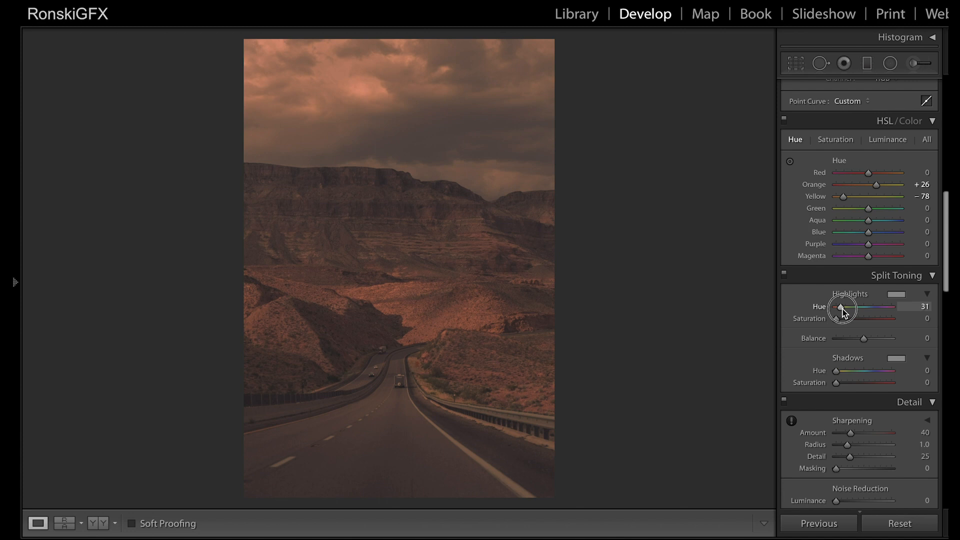
pyautogui.moveTo(843, 312); pyautogui.dragTo(843, 312)
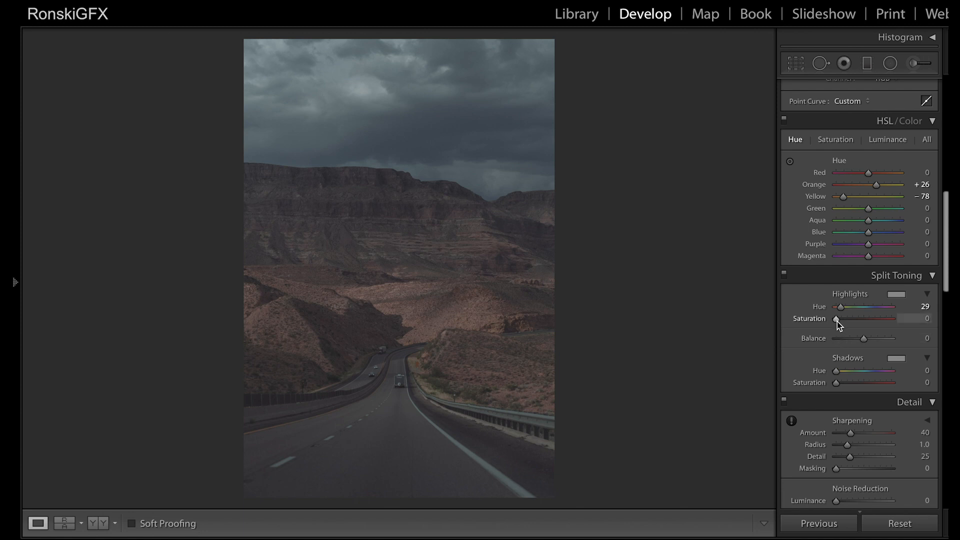
pyautogui.moveTo(837, 319); pyautogui.dragTo(850, 321)
pyautogui.moveTo(848, 320); pyautogui.dragTo(847, 322)
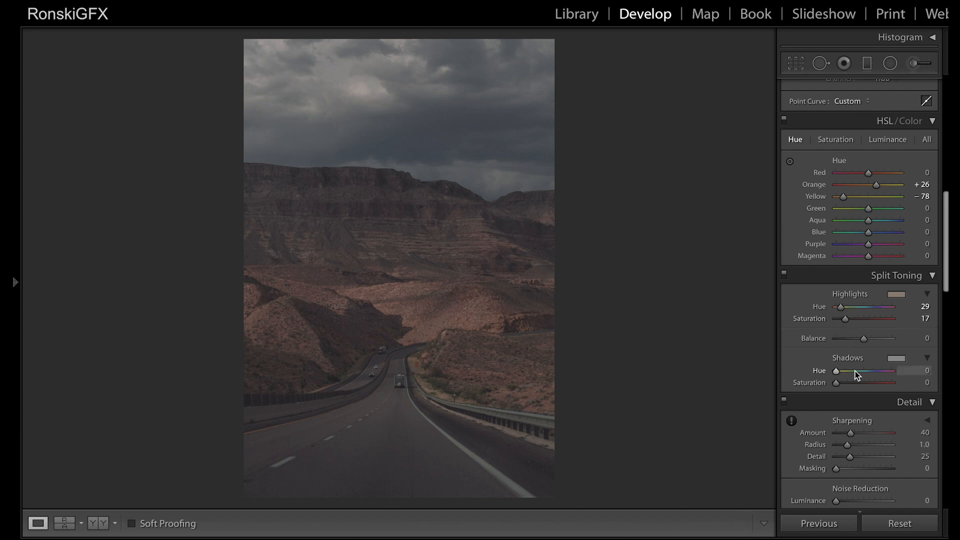
# Step: Set the split toning shadows to Hue 203 and Saturation 10, and compare the photo with its unedited version
pyautogui.moveTo(837, 372); pyautogui.dragTo(871, 373)
pyautogui.press('alt')
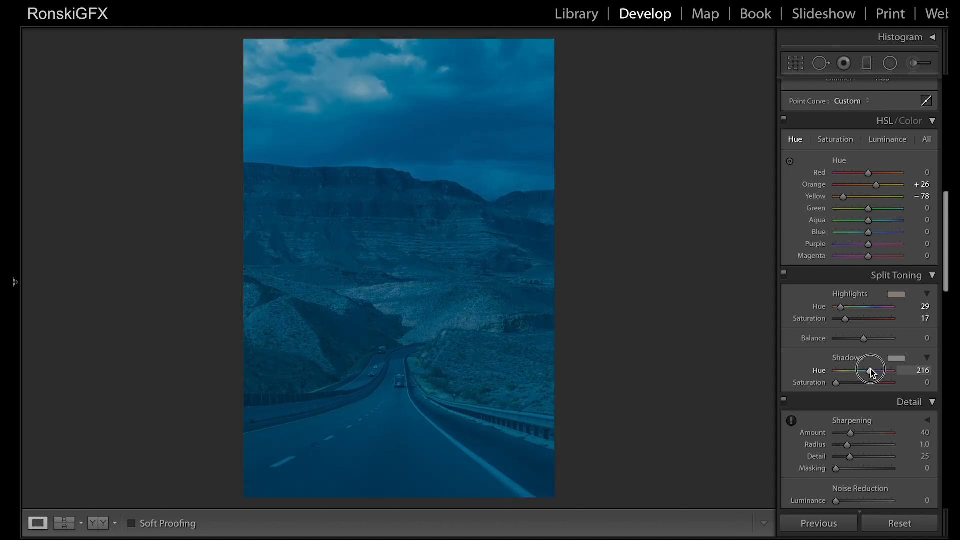
pyautogui.moveTo(870, 373); pyautogui.dragTo(843, 383)
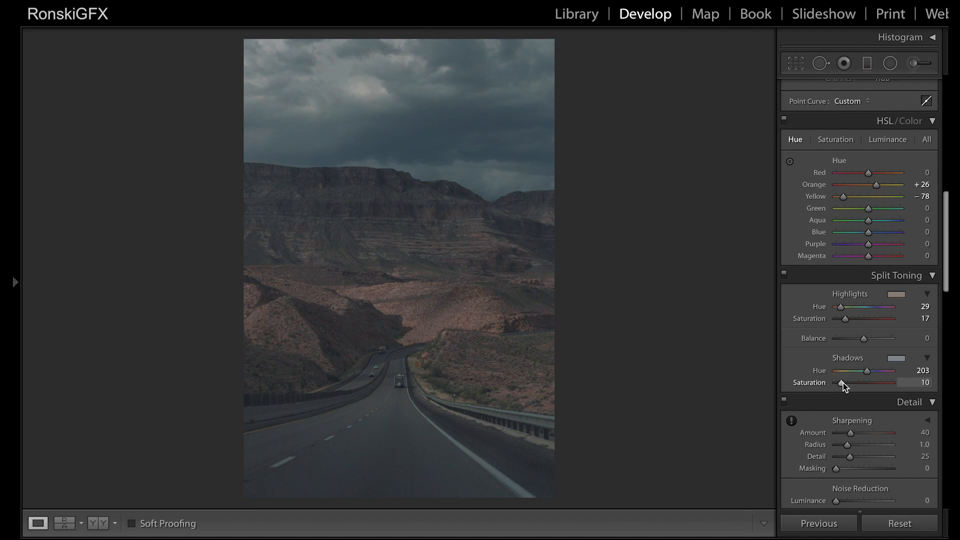
pyautogui.press('\\')
pyautogui.press('\\')
# Step: Set HSL luminance to Blue −84, Aqua −65, Green −54, Orange +39 and Yellow +16, and compare before and after
pyautogui.scroll(3, 829, 339)
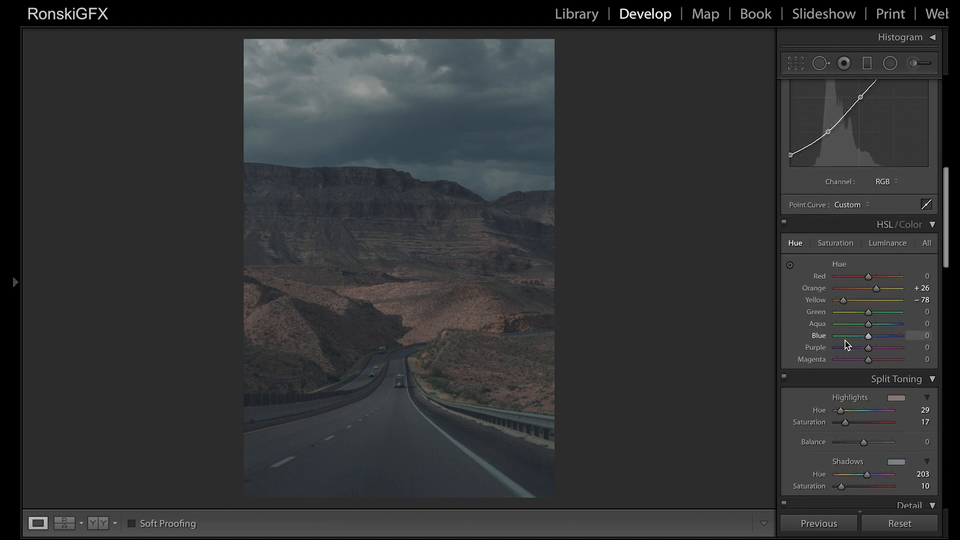
pyautogui.scroll(-3, 845, 341)
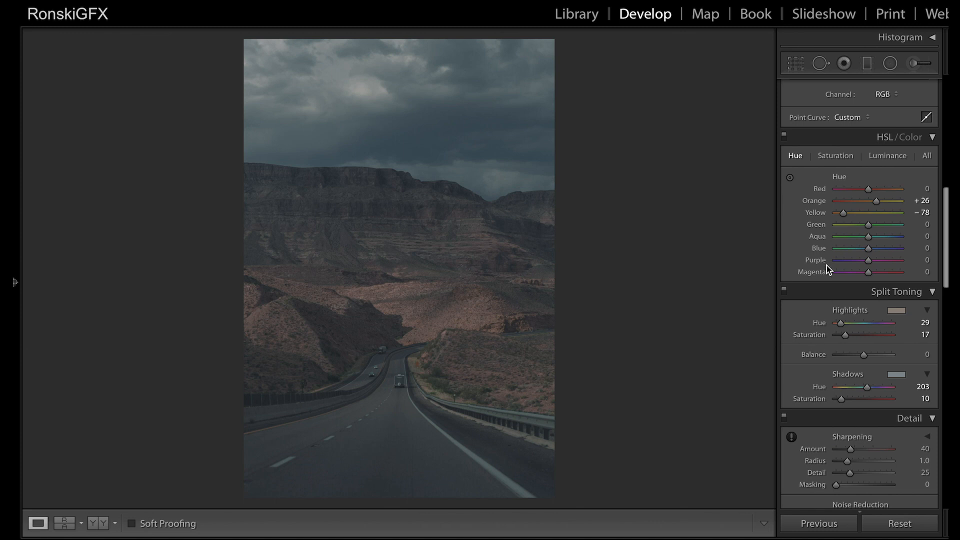
pyautogui.scroll(2, 806, 272)
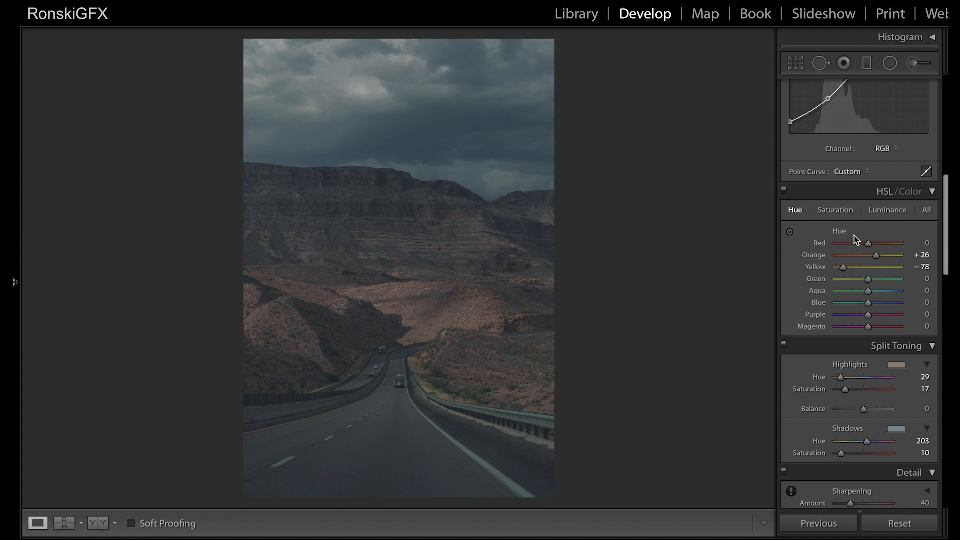
pyautogui.scroll(1, 819, 259)
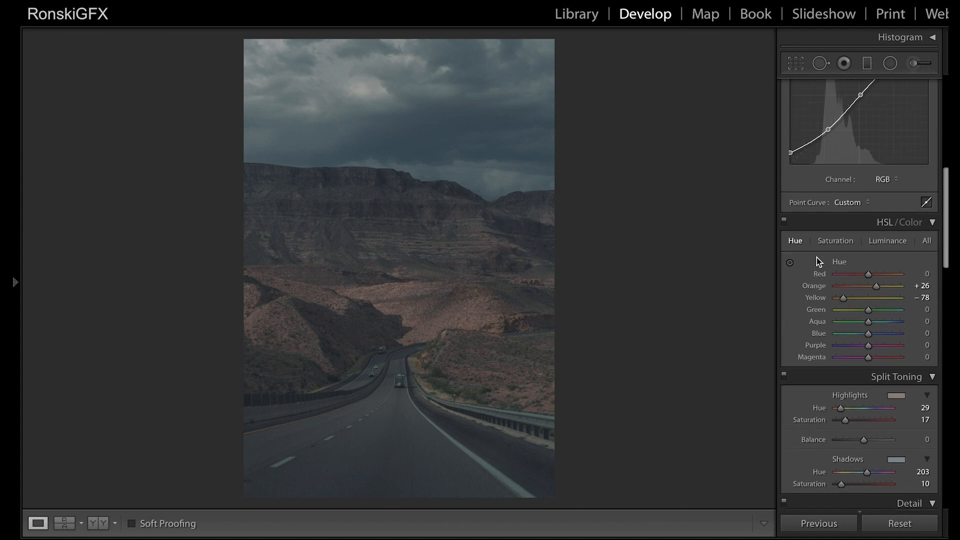
pyautogui.click(889, 240)
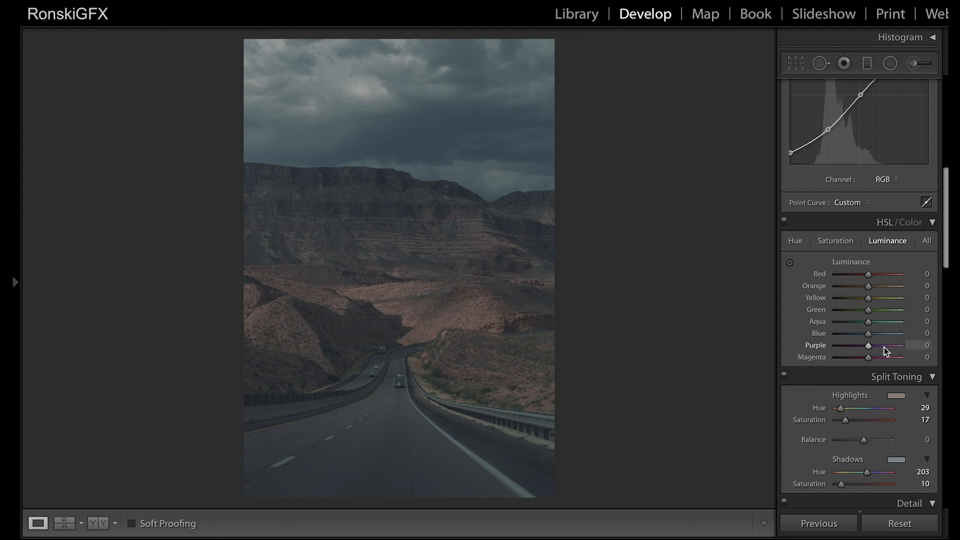
pyautogui.moveTo(869, 334); pyautogui.dragTo(842, 344)
pyautogui.moveTo(870, 325); pyautogui.dragTo(836, 330)
pyautogui.moveTo(849, 325); pyautogui.dragTo(876, 303)
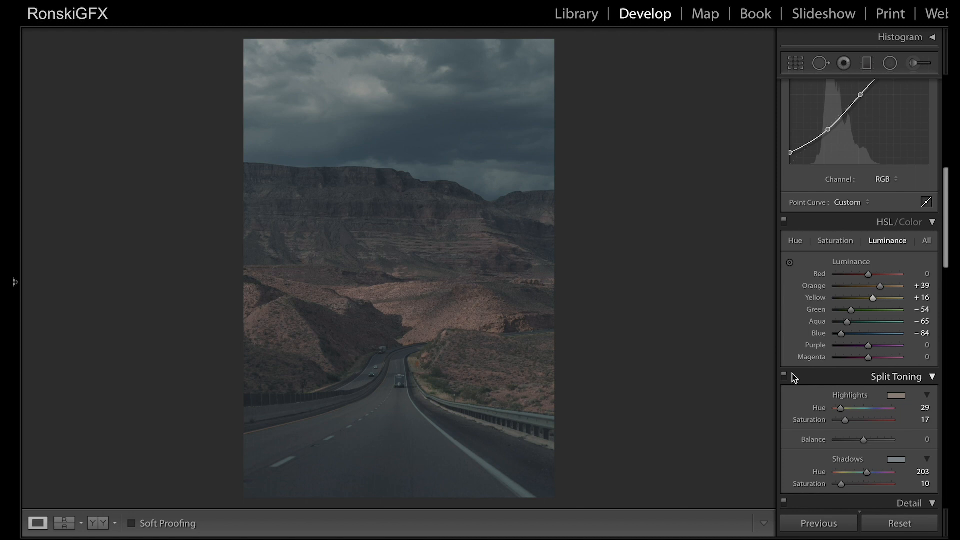
pyautogui.press('\\')
pyautogui.press('\\')
# Step: In the Blue channel's tone curve, pull the midpoint slightly down and raise the black point to fade the shadows
pyautogui.scroll(4, 871, 174)
pyautogui.scroll(1, 870, 174)
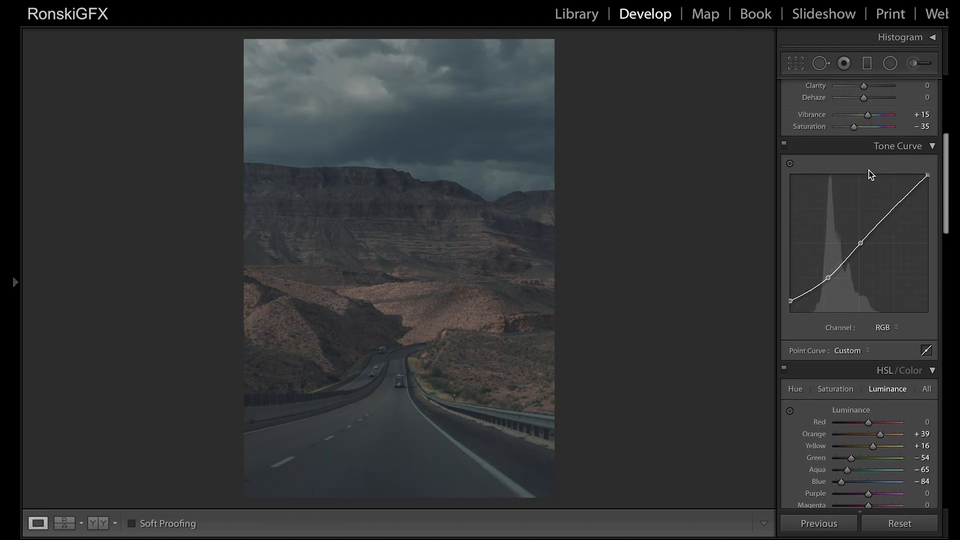
pyautogui.click(883, 331)
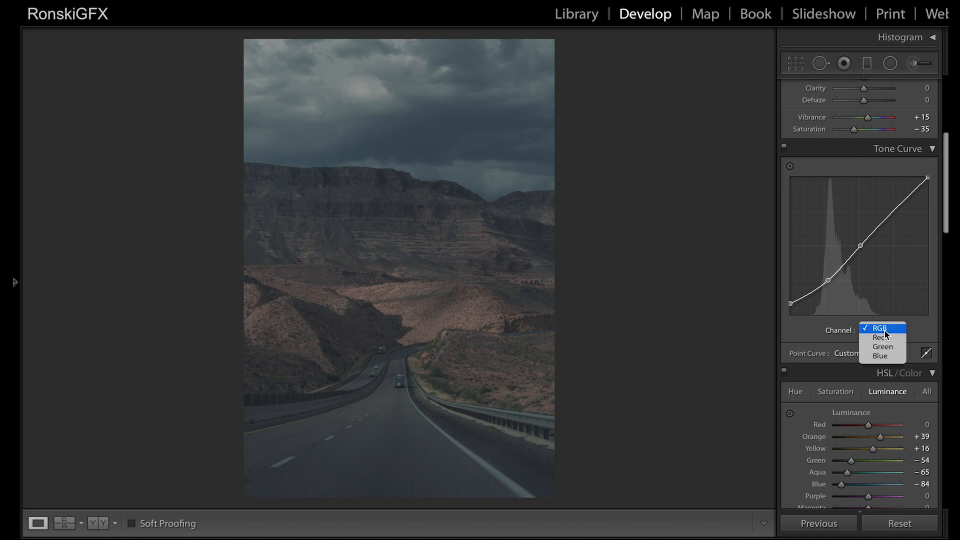
pyautogui.click(885, 356)
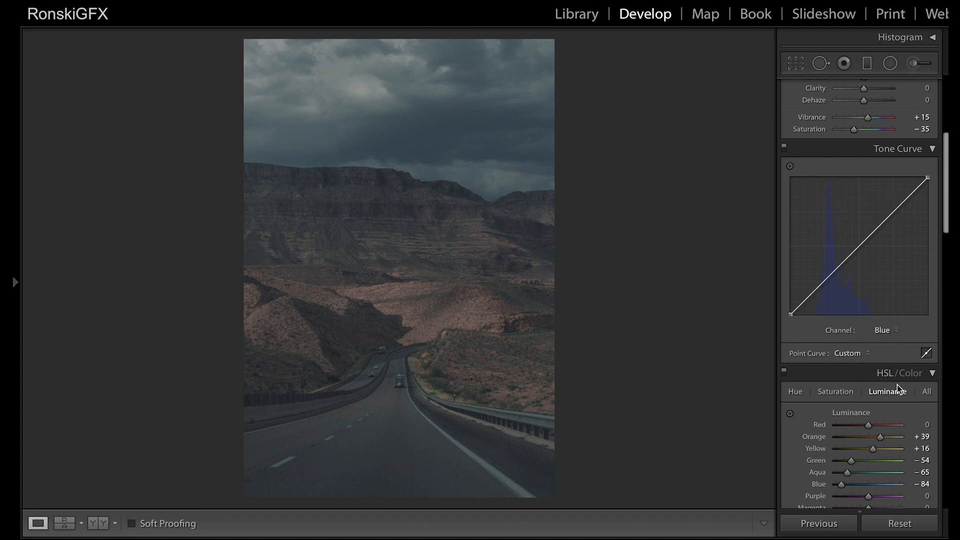
pyautogui.click(886, 331)
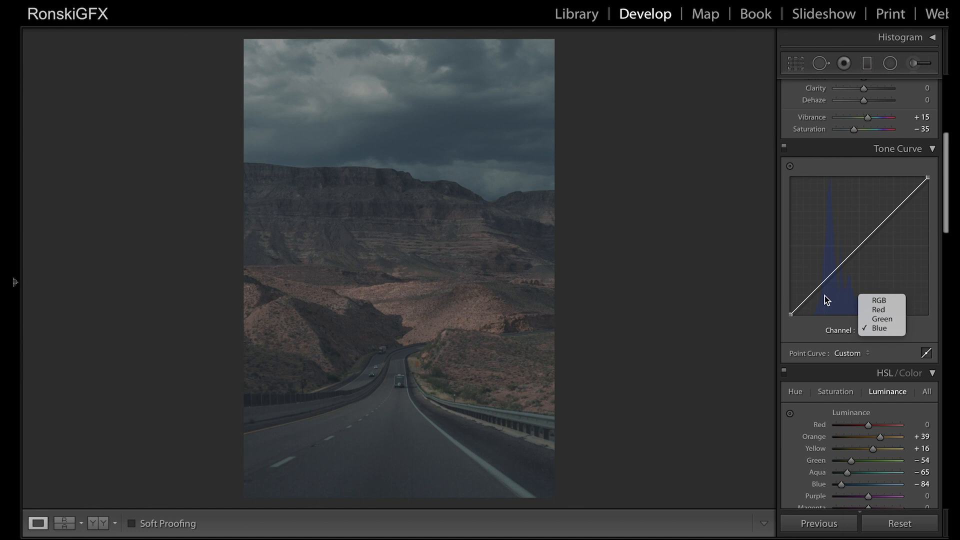
pyautogui.click(805, 332)
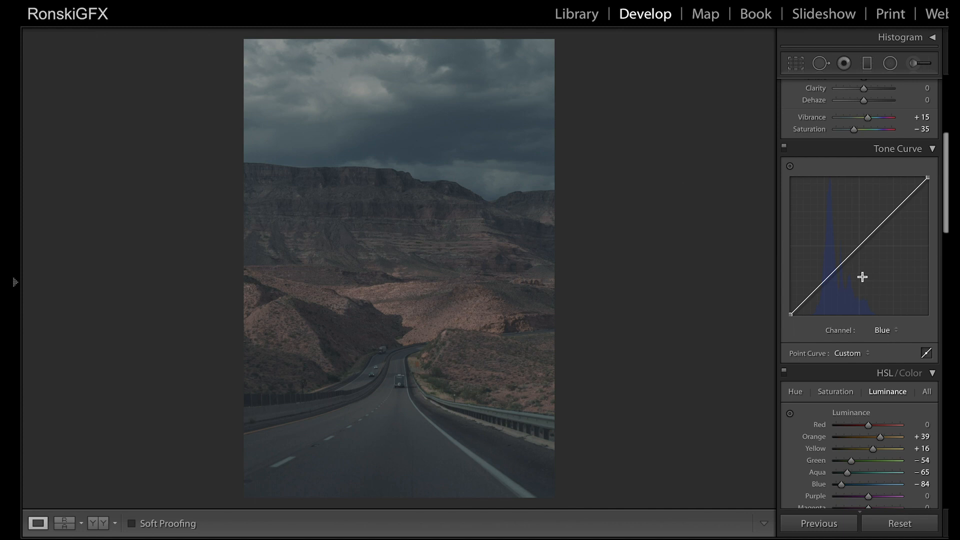
pyautogui.click(859, 246)
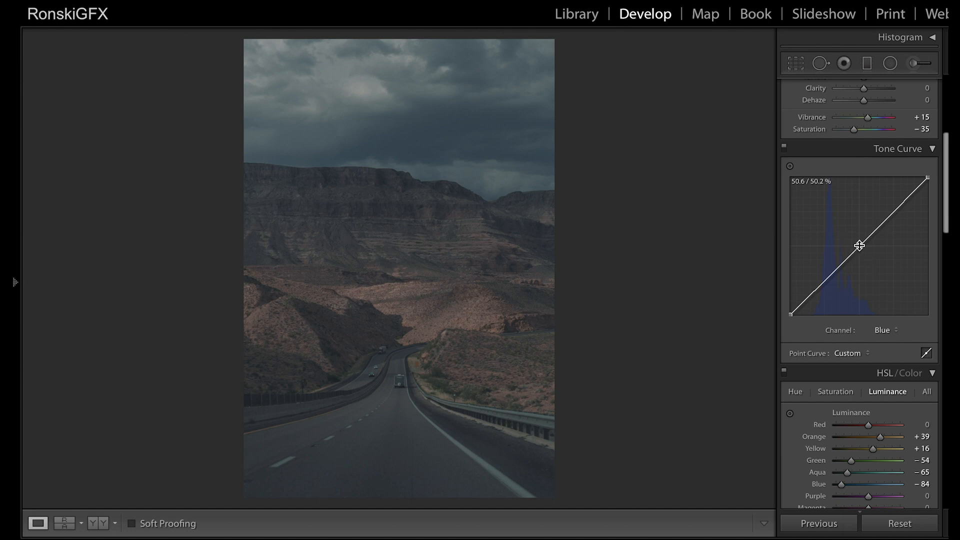
pyautogui.moveTo(860, 247); pyautogui.dragTo(863, 251)
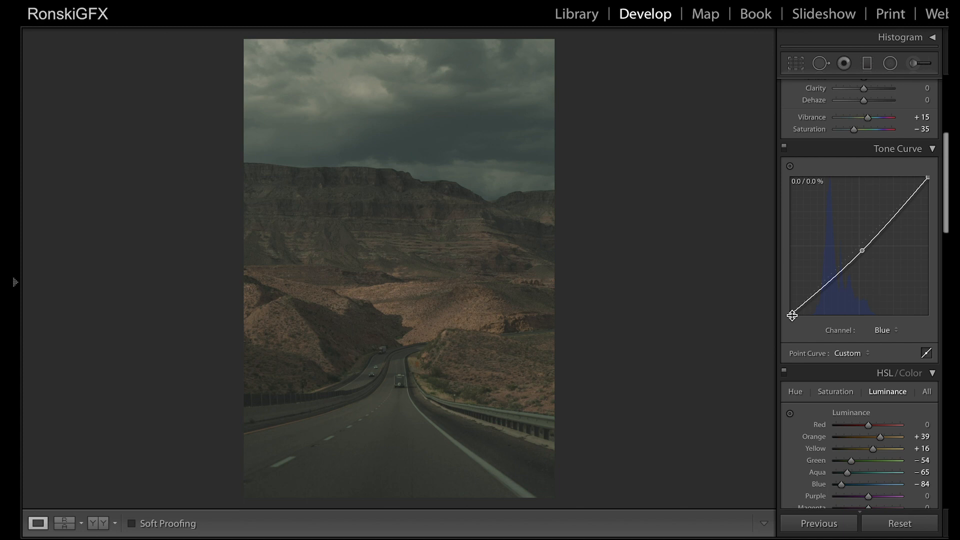
pyautogui.moveTo(791, 313); pyautogui.dragTo(785, 305)
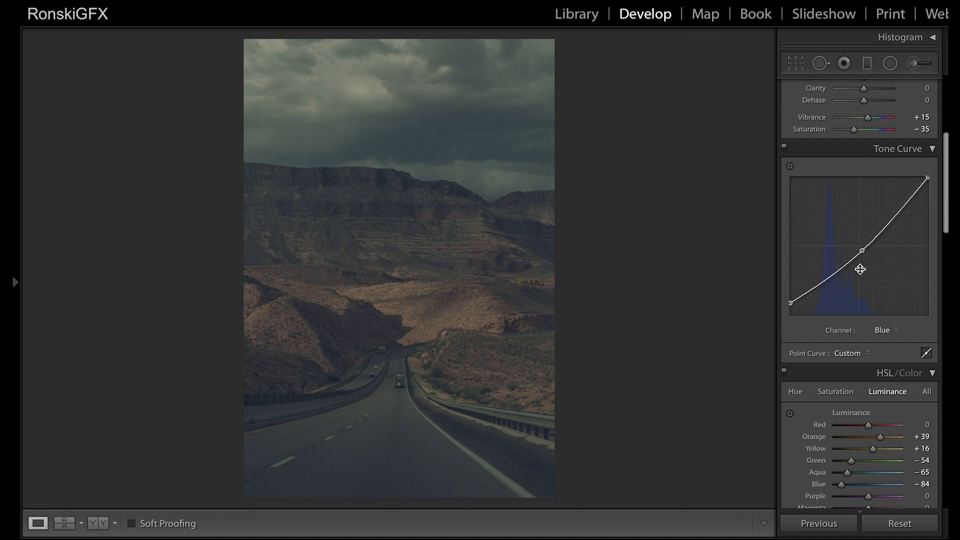
# Step: Add shadow and highlight points to the Blue curve, lower the white point's output to about 94.9% and nudge the highlight point down
pyautogui.moveTo(827, 281); pyautogui.dragTo(829, 281)
pyautogui.click(895, 217)
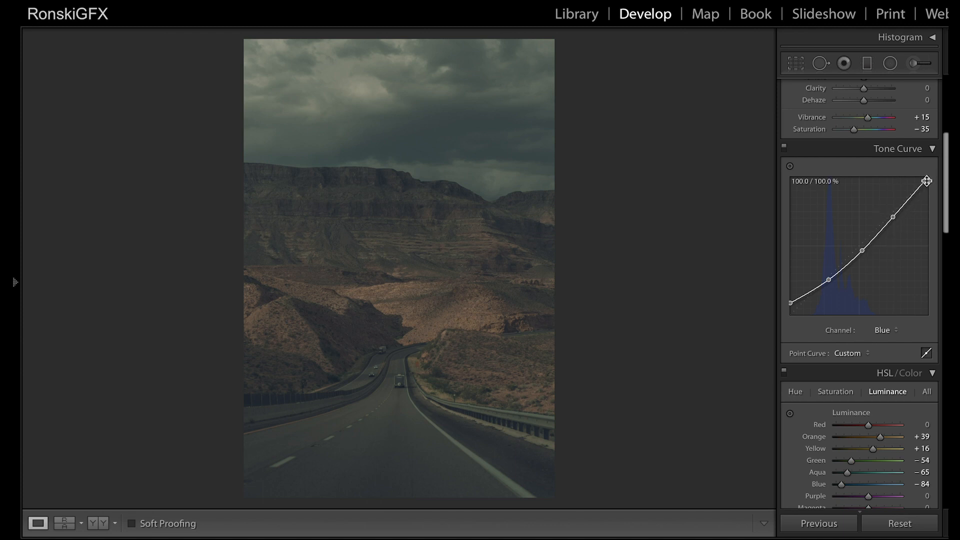
pyautogui.moveTo(927, 181); pyautogui.dragTo(930, 185)
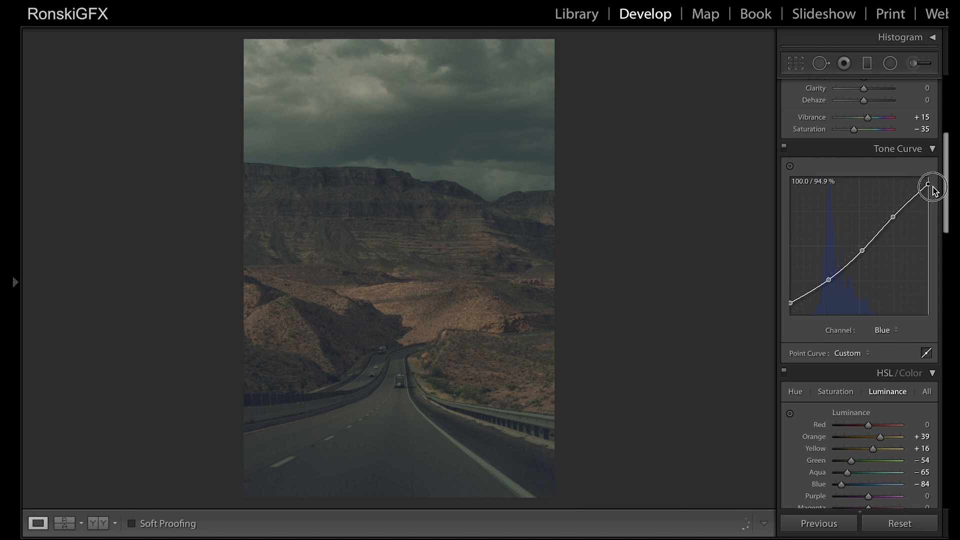
pyautogui.moveTo(894, 217); pyautogui.dragTo(894, 220)
# Step: In the Green channel's tone curve, remove the existing shadow point and pull a new midpoint down to about 51.4 / 47.5%
pyautogui.click(889, 331)
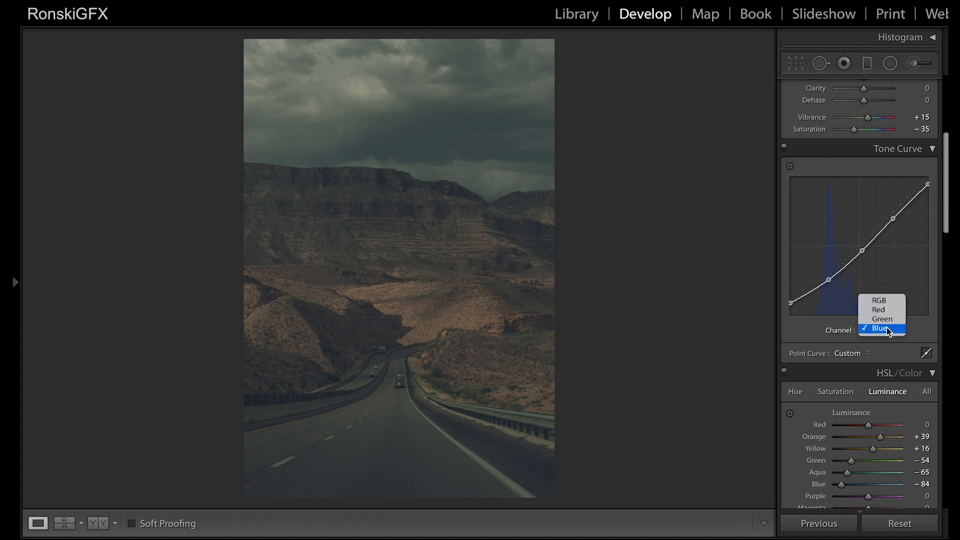
pyautogui.click(884, 319)
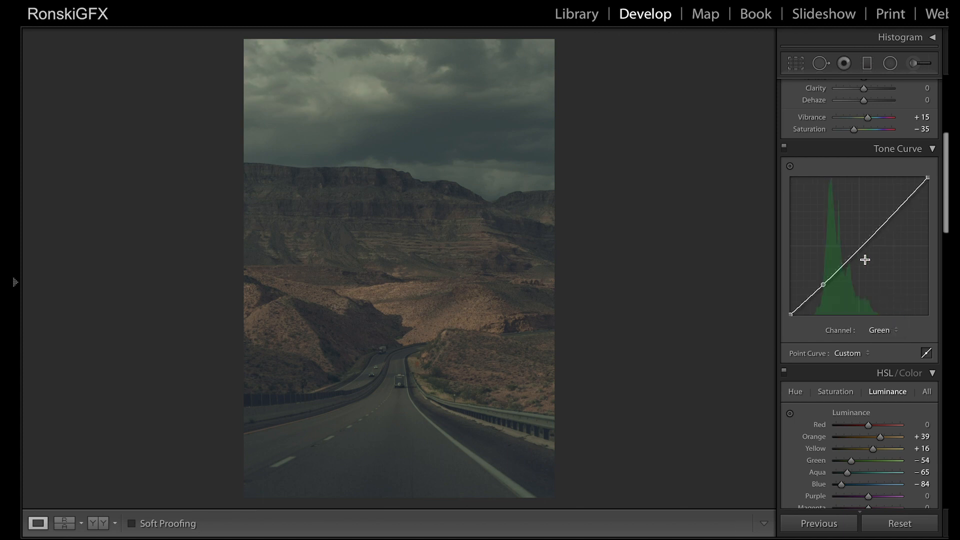
pyautogui.doubleClick(824, 285)
pyautogui.click(861, 245)
pyautogui.moveTo(860, 247); pyautogui.dragTo(862, 249)
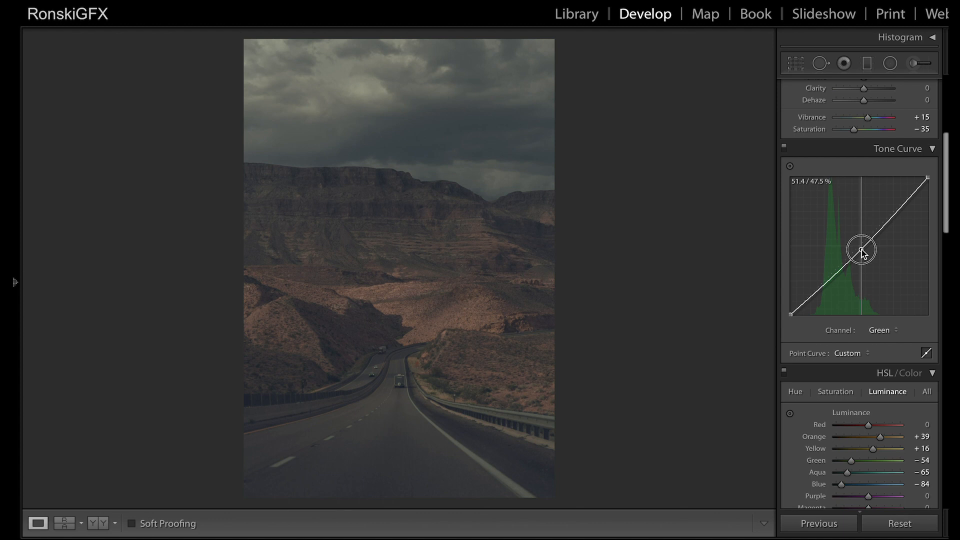
pyautogui.moveTo(861, 250); pyautogui.dragTo(861, 251)
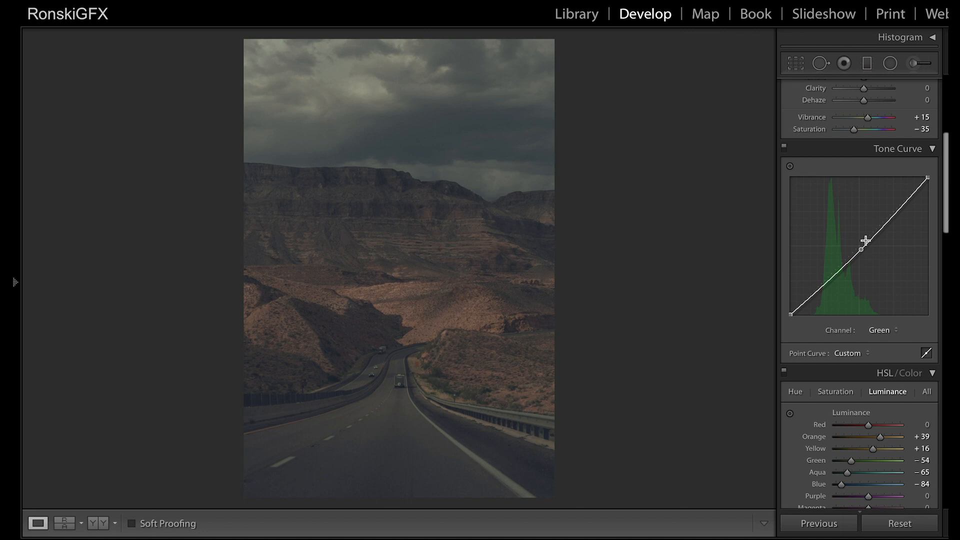
# Step: Shift the Green curve's midpoint slightly toward the highlights and add shadow and highlight points to shape the curve
pyautogui.moveTo(862, 249); pyautogui.dragTo(863, 249)
pyautogui.moveTo(824, 285); pyautogui.dragTo(826, 288)
pyautogui.moveTo(791, 314)
pyautogui.mouseDown()
pyautogui.moveTo(787, 304)
pyautogui.moveTo(790, 316)
pyautogui.mouseUp()
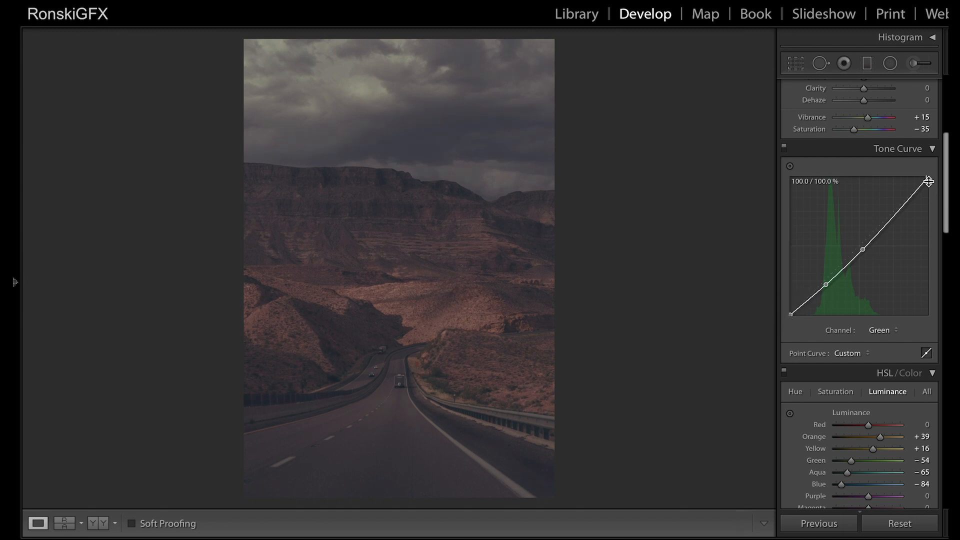
pyautogui.moveTo(899, 214); pyautogui.dragTo(902, 214)
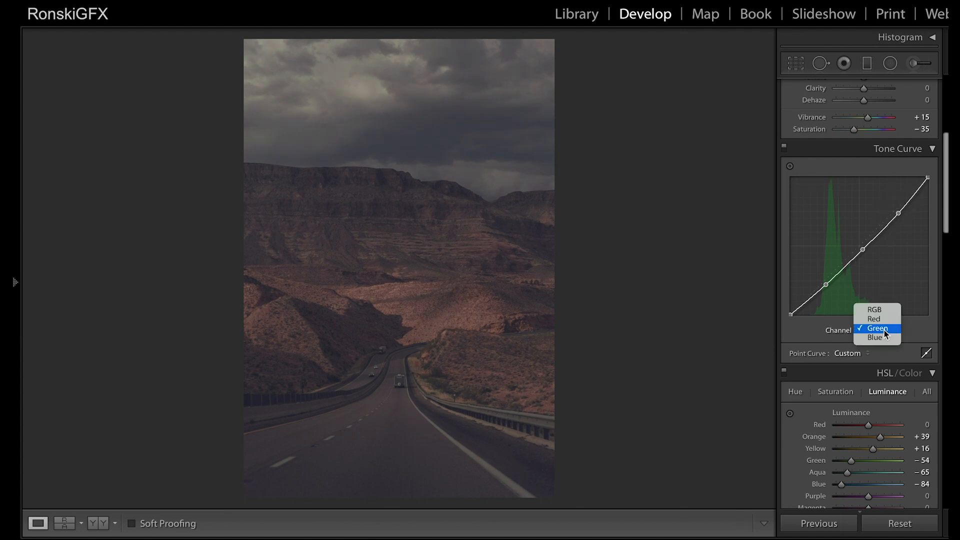
# Step: In the Red channel's tone curve, lower the midpoint, raise the black point and anchor the shadows at about 20.8 / 21.2%
pyautogui.click(878, 320)
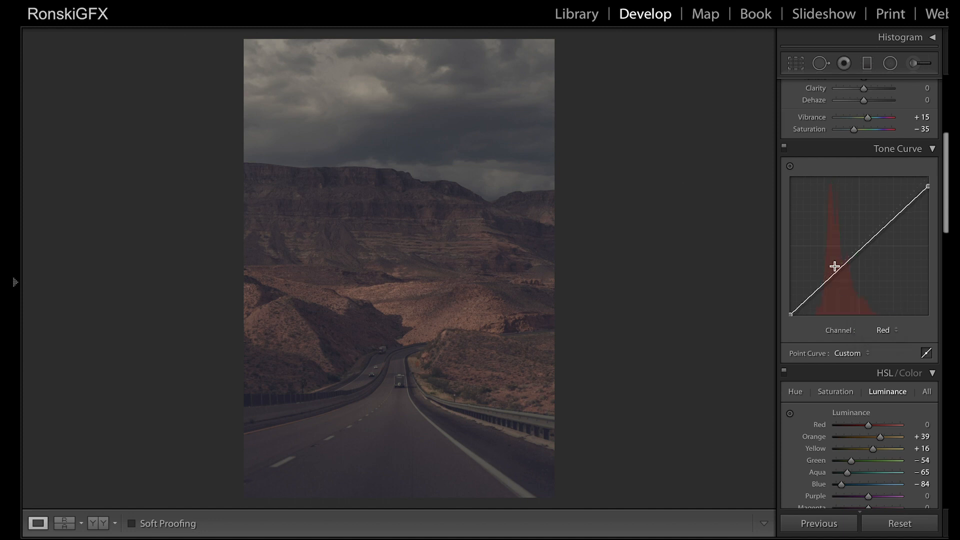
pyautogui.moveTo(861, 248)
pyautogui.mouseDown()
pyautogui.moveTo(855, 238)
pyautogui.moveTo(862, 252)
pyautogui.mouseUp()
pyautogui.moveTo(792, 314); pyautogui.dragTo(819, 287)
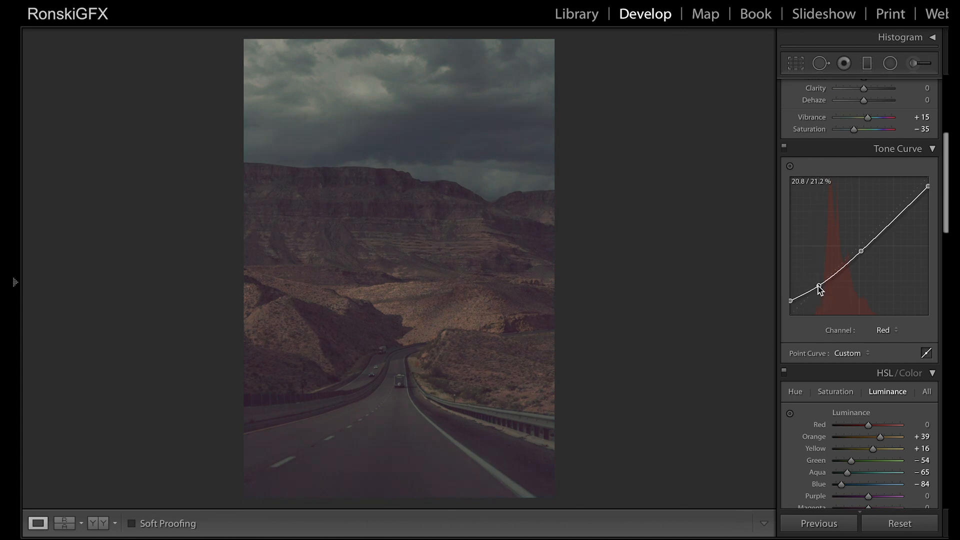
pyautogui.moveTo(791, 302); pyautogui.dragTo(791, 303)
# Step: Pull the Red curve's highlights down to about 63%, adjust its midtone point and set the white point's output to about 94.5%
pyautogui.moveTo(900, 218); pyautogui.dragTo(863, 260)
pyautogui.moveTo(863, 258); pyautogui.dragTo(856, 250)
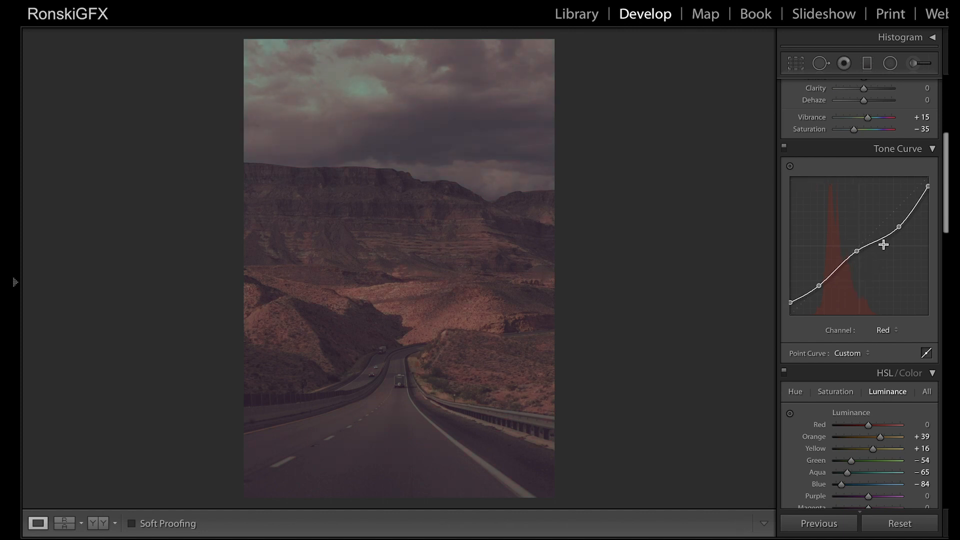
pyautogui.moveTo(929, 187)
pyautogui.mouseDown()
pyautogui.moveTo(931, 205)
pyautogui.moveTo(931, 196)
pyautogui.mouseUp()
pyautogui.click(896, 228)
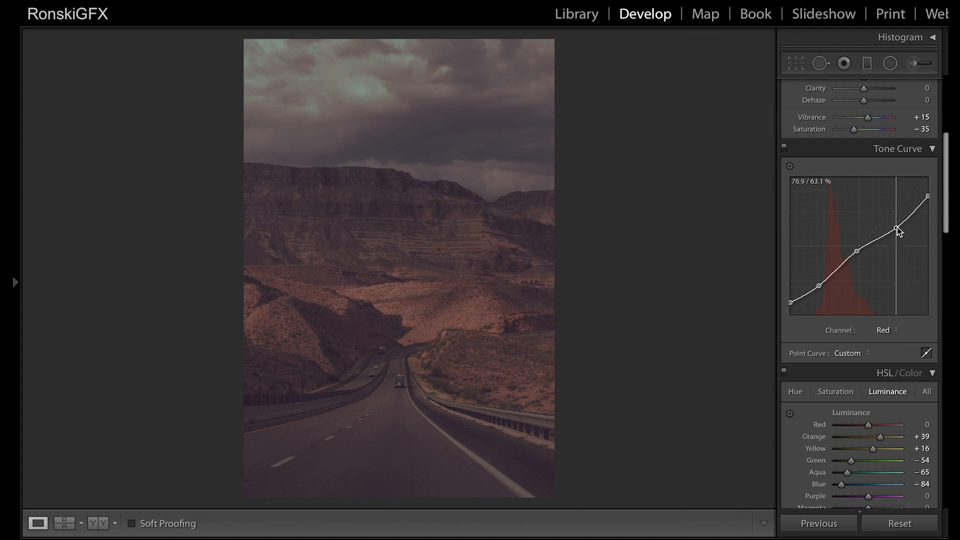
pyautogui.moveTo(928, 200); pyautogui.dragTo(928, 185)
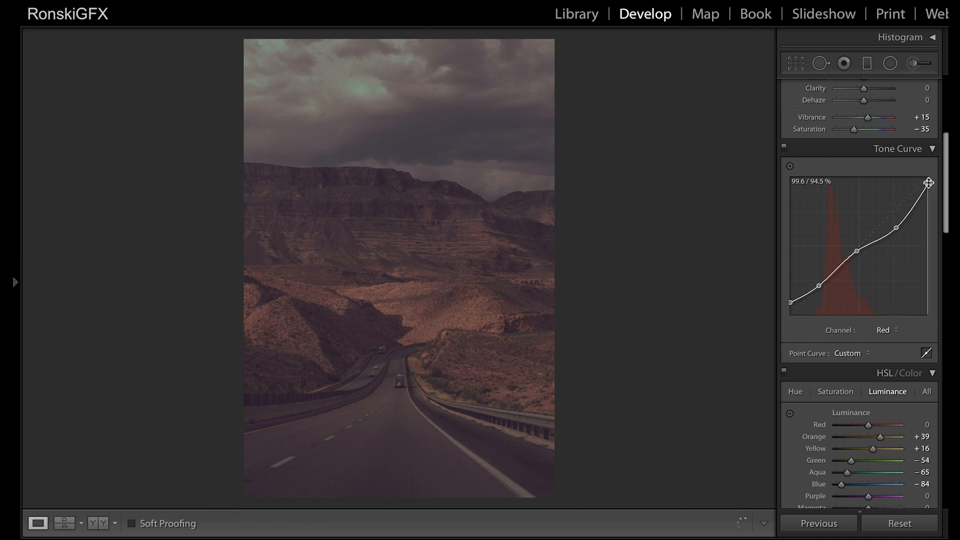
pyautogui.moveTo(898, 225); pyautogui.dragTo(858, 251)
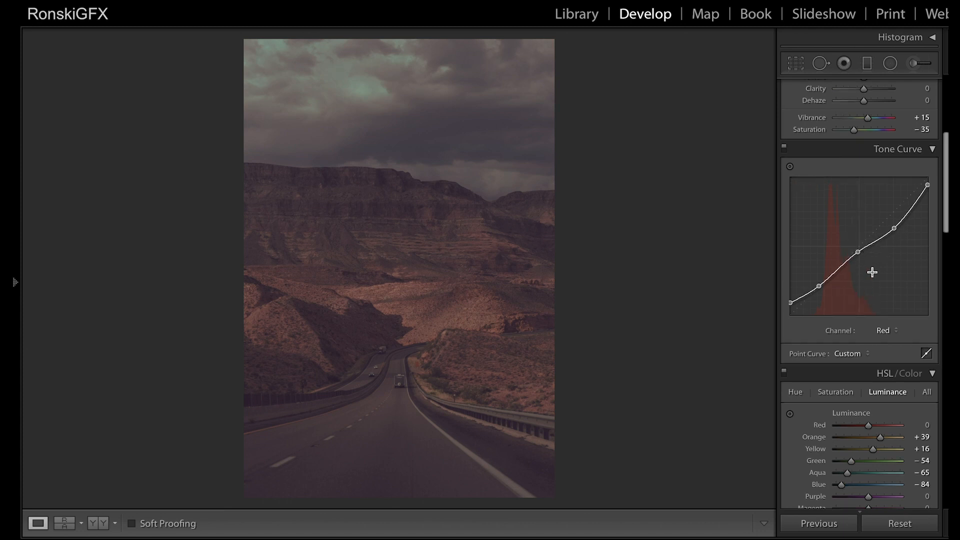
# Step: Return to the Green channel's tone curve and raise its midtones slightly, keeping the black point at zero
pyautogui.scroll(3, 874, 274)
pyautogui.click(885, 428)
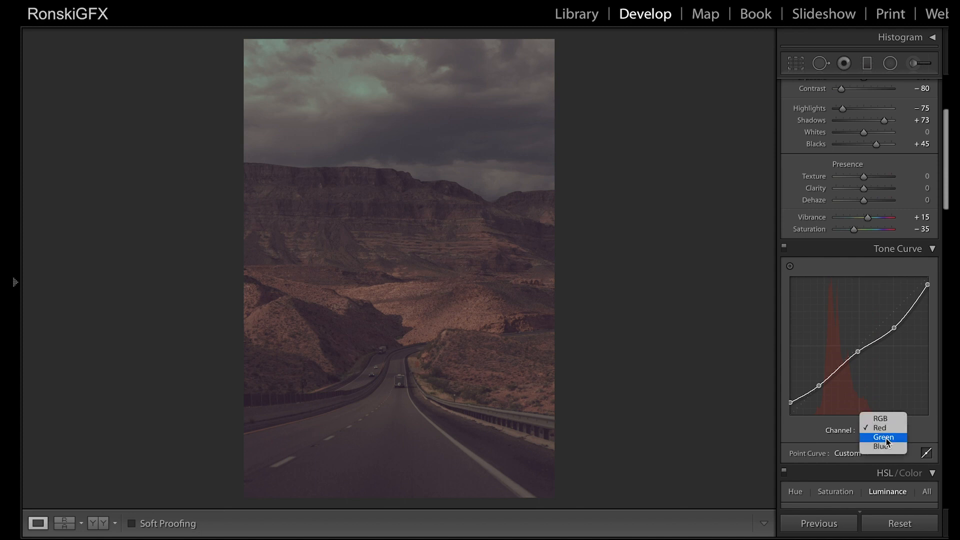
pyautogui.click(887, 439)
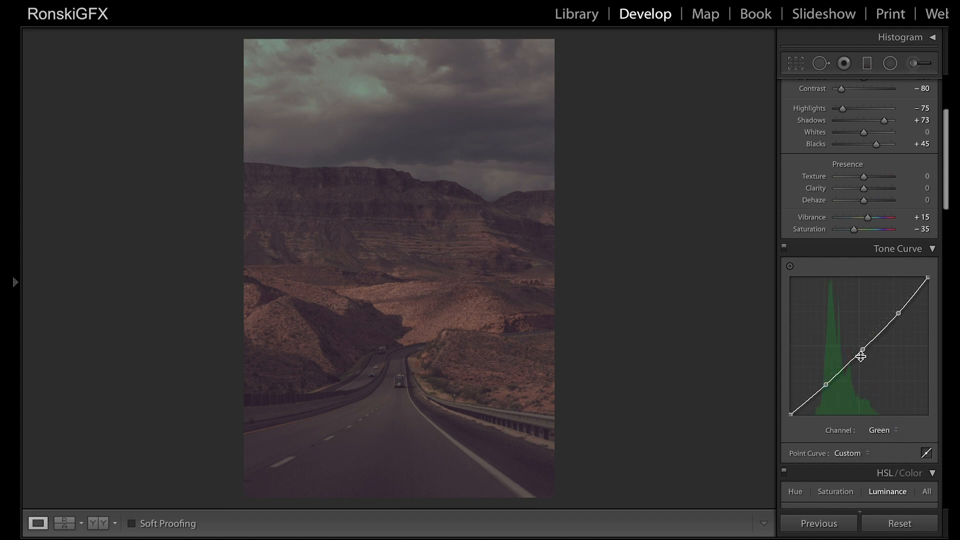
pyautogui.moveTo(865, 354); pyautogui.dragTo(862, 354)
pyautogui.moveTo(791, 415)
pyautogui.mouseDown()
pyautogui.moveTo(797, 421)
pyautogui.moveTo(782, 423)
pyautogui.moveTo(791, 418)
pyautogui.mouseUp()
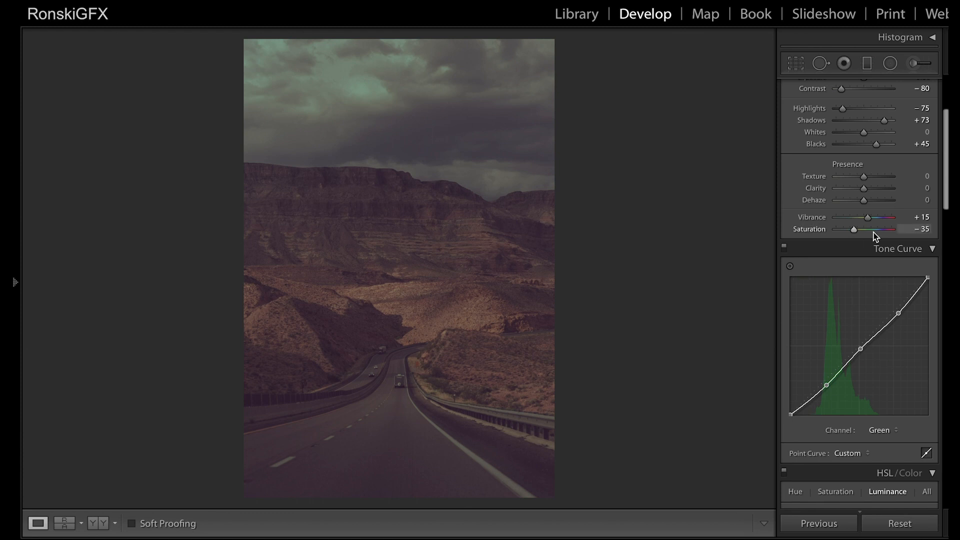
# Step: Warm the white balance to a Temp of 5,411 and reduce the Blacks slightly
pyautogui.moveTo(946, 188); pyautogui.dragTo(945, 126)
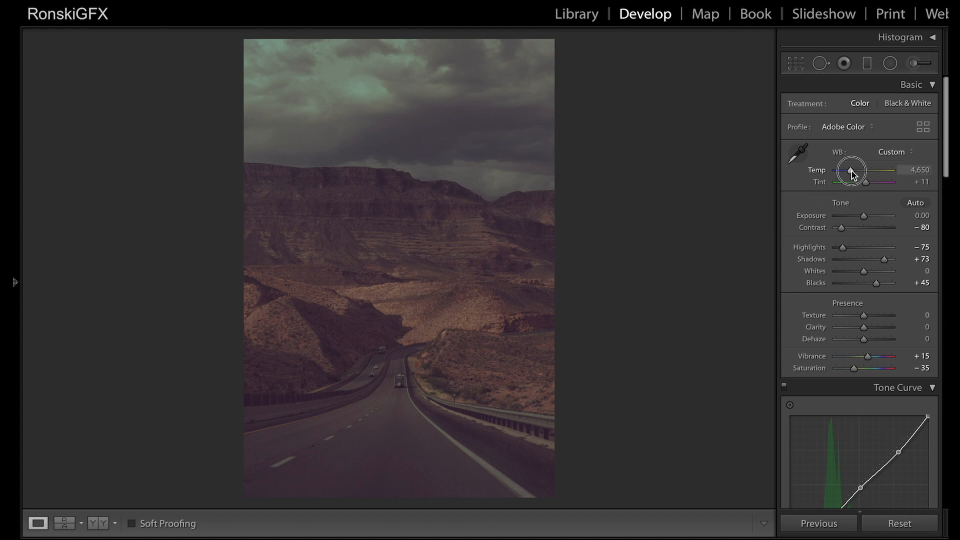
pyautogui.moveTo(851, 172); pyautogui.dragTo(856, 172)
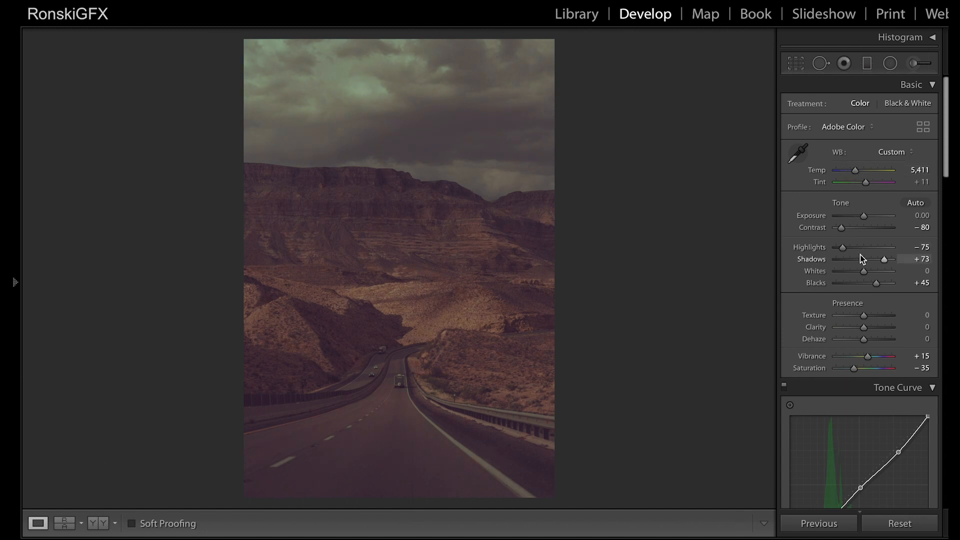
pyautogui.scroll(-3, 860, 255)
pyautogui.scroll(1, 870, 254)
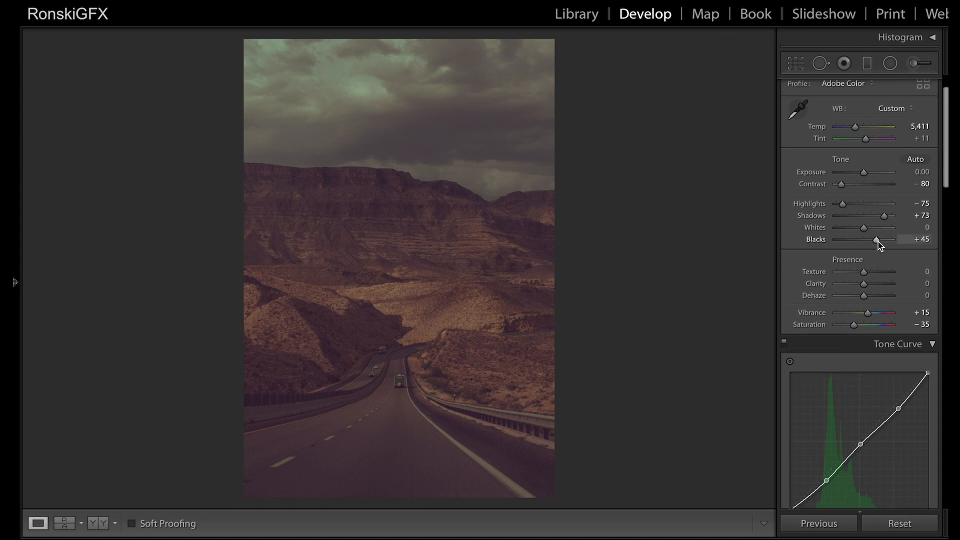
pyautogui.moveTo(879, 244); pyautogui.dragTo(875, 246)
# Step: Set the split toning Balance to +29 and the shadows Hue to 190, and compare the photo with its unedited version
pyautogui.scroll(-10, 895, 298)
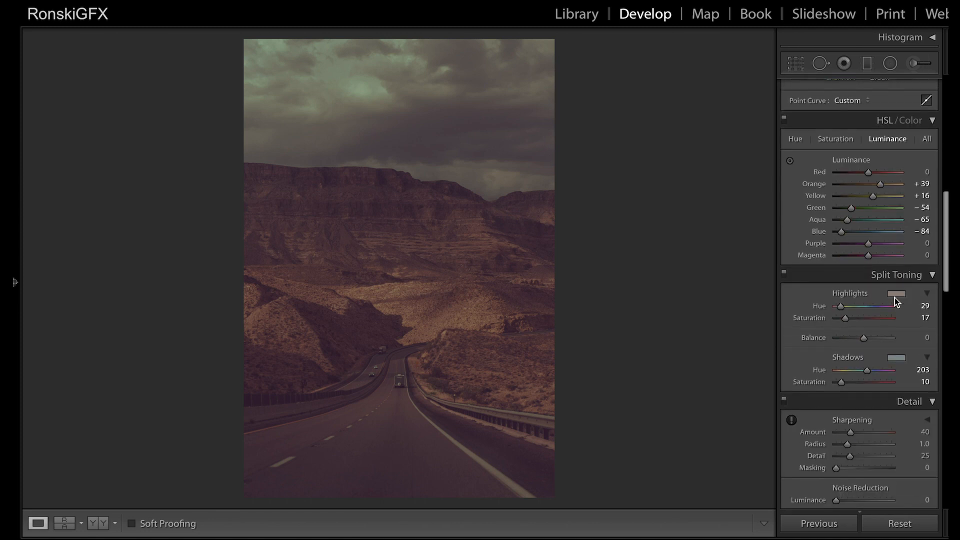
pyautogui.scroll(-3, 895, 298)
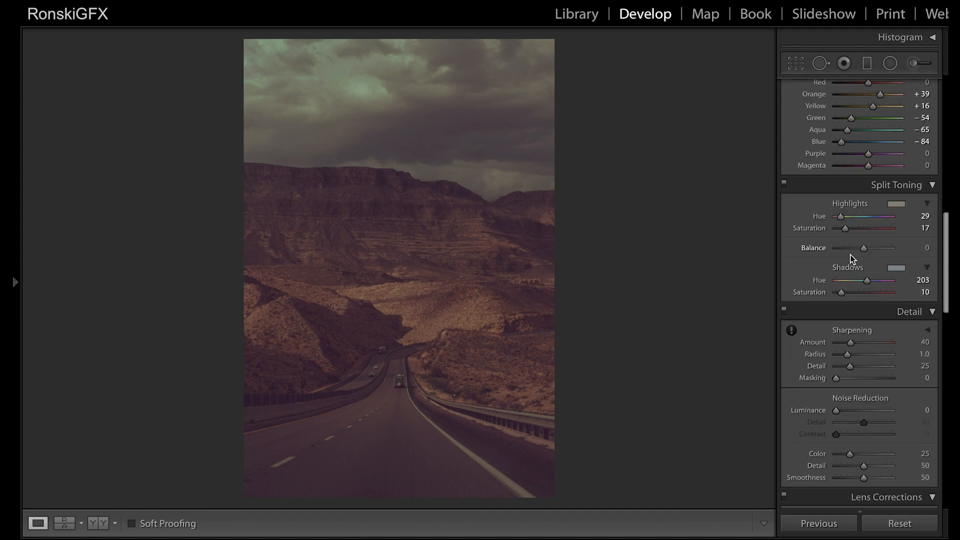
pyautogui.moveTo(863, 249)
pyautogui.mouseDown()
pyautogui.moveTo(854, 253)
pyautogui.moveTo(869, 257)
pyautogui.mouseUp()
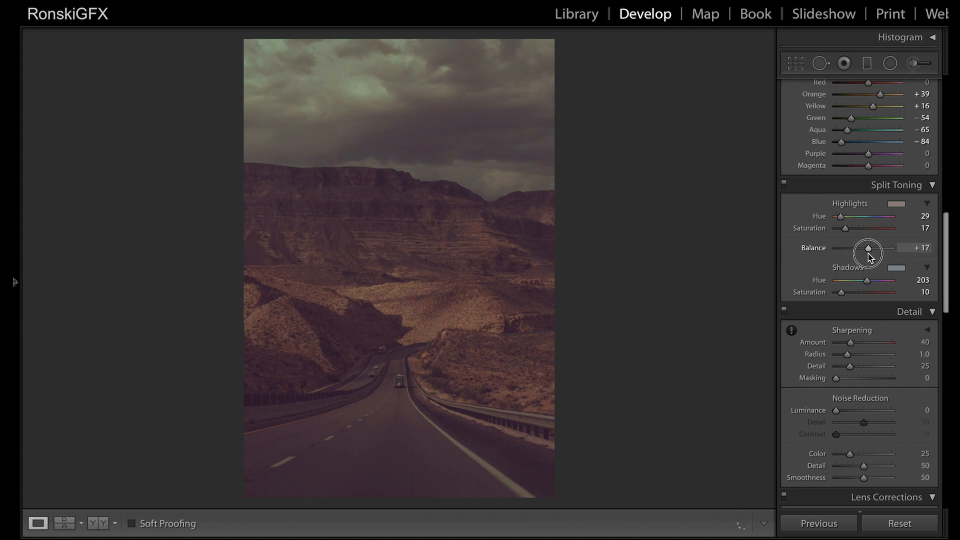
pyautogui.moveTo(866, 247); pyautogui.dragTo(865, 282)
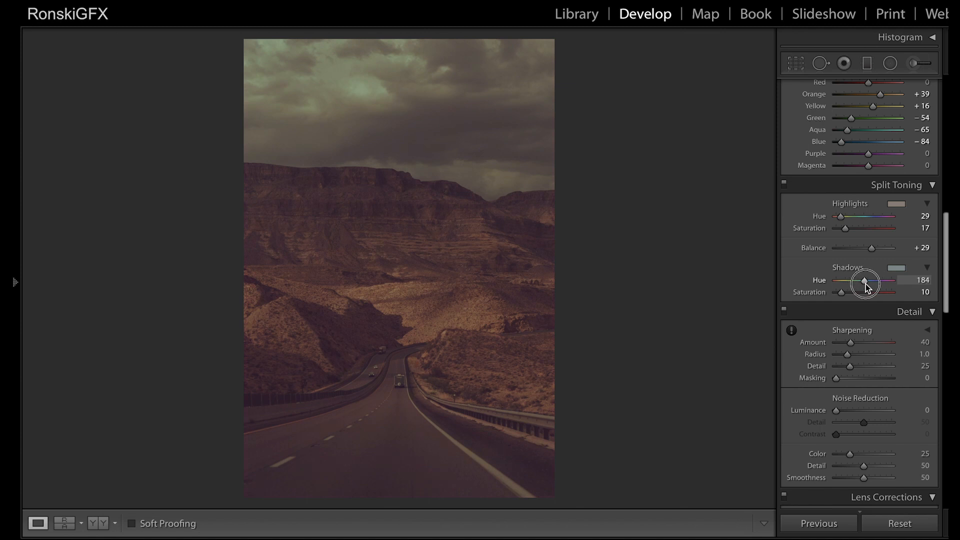
pyautogui.moveTo(865, 281); pyautogui.dragTo(868, 285)
pyautogui.press('\\')
pyautogui.press('\\')
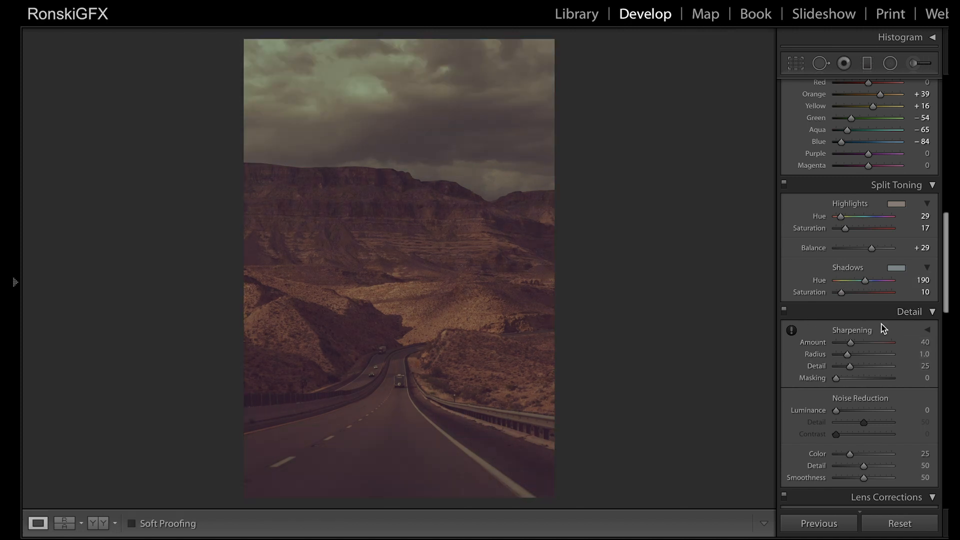
# Step: Set the split toning shadows Saturation to 11 and lower the white point of the RGB tone curve slightly
pyautogui.moveTo(841, 293); pyautogui.dragTo(842, 293)
pyautogui.scroll(10, 840, 225)
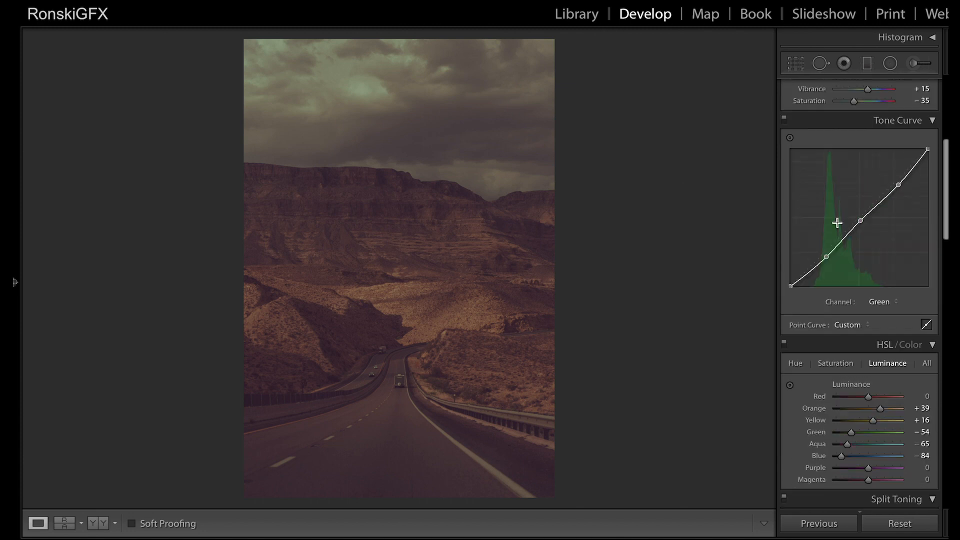
pyautogui.click(883, 303)
pyautogui.click(875, 282)
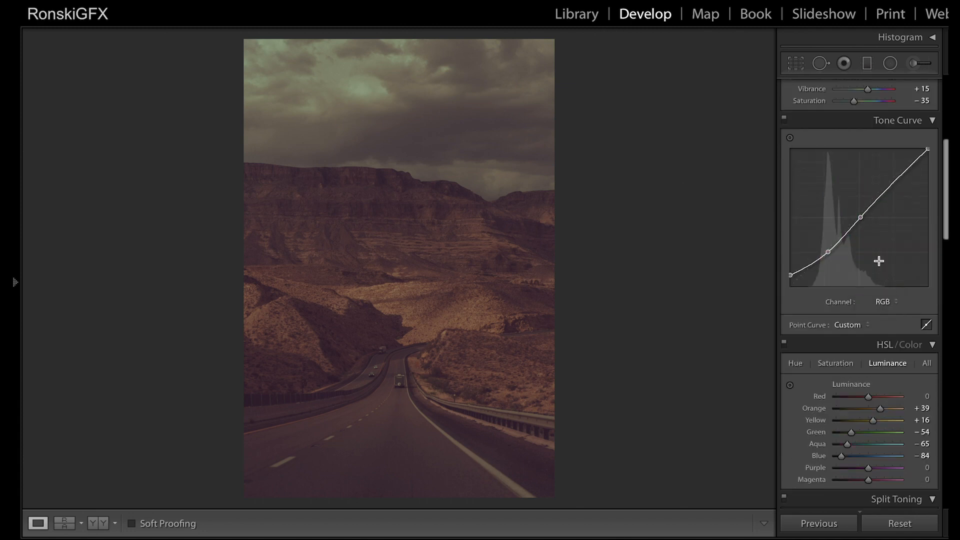
pyautogui.scroll(2, 874, 244)
pyautogui.moveTo(926, 186); pyautogui.dragTo(928, 197)
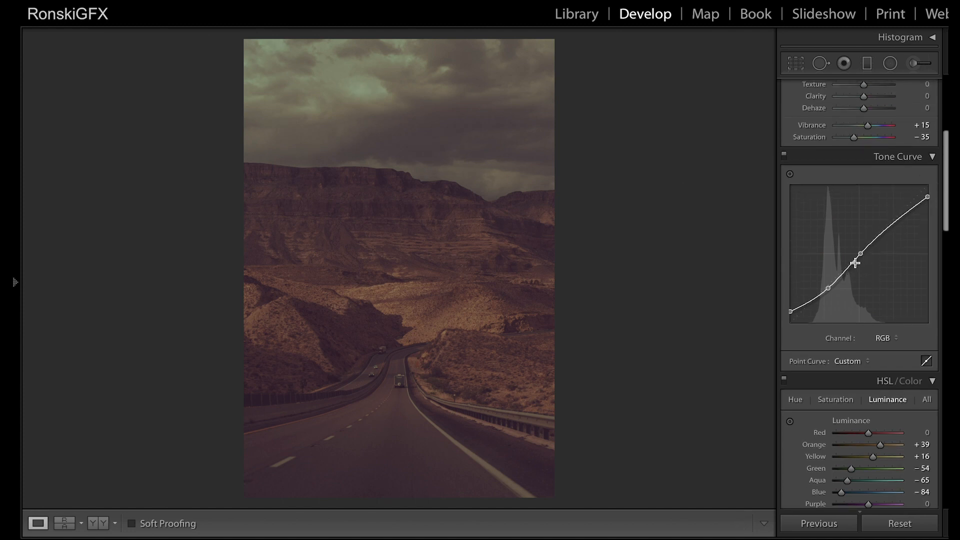
# Step: Shift the RGB curve's midtone point slightly, lower its shadow point to 27.5 / 23.5% and pull the highlights down with an added point
pyautogui.moveTo(860, 254); pyautogui.dragTo(857, 255)
pyautogui.moveTo(829, 293); pyautogui.dragTo(829, 296)
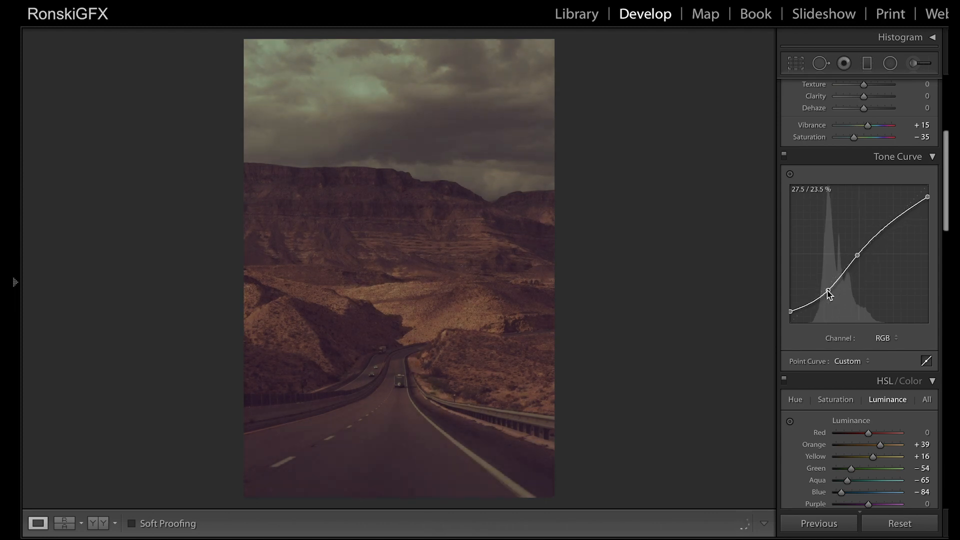
pyautogui.moveTo(896, 219); pyautogui.dragTo(894, 223)
# Step: Reduce the overall color intensity by setting Vibrance to +9 and Saturation to −46
pyautogui.scroll(1, 885, 221)
pyautogui.scroll(1, 886, 220)
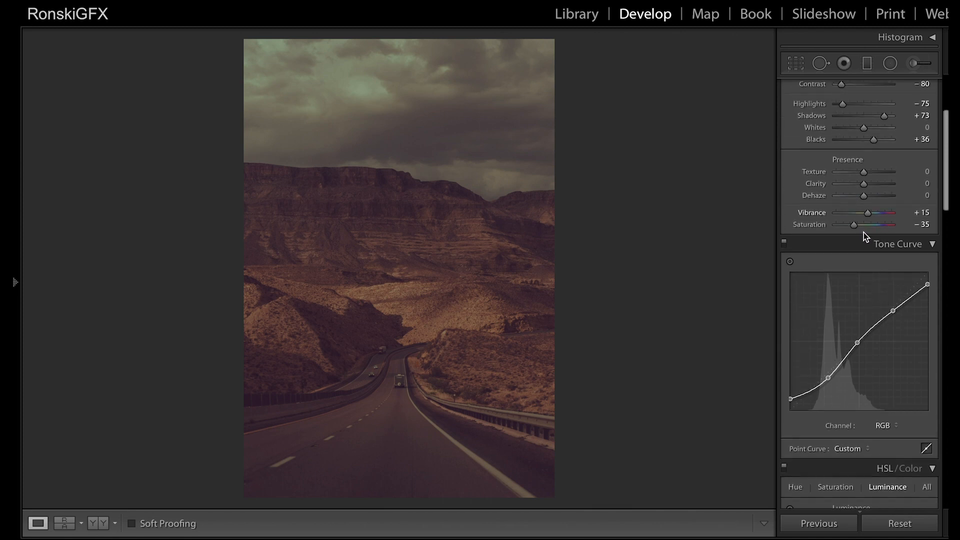
pyautogui.moveTo(855, 227); pyautogui.dragTo(867, 216)
# Step: Cool the white balance to a Temp of 5,036
pyautogui.scroll(5, 878, 200)
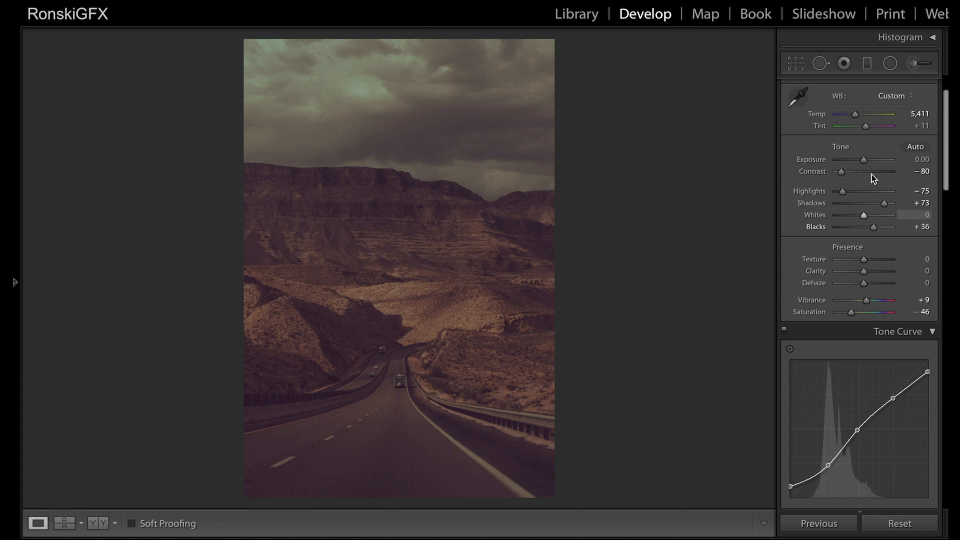
pyautogui.click(856, 115)
pyautogui.moveTo(857, 116); pyautogui.dragTo(854, 120)
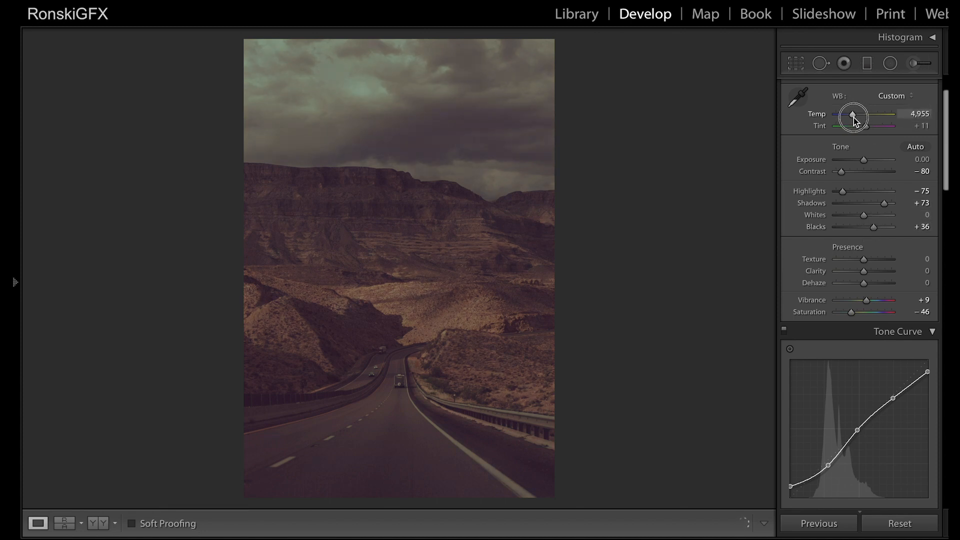
pyautogui.moveTo(854, 120); pyautogui.dragTo(854, 121)
pyautogui.moveTo(854, 121); pyautogui.dragTo(856, 121)
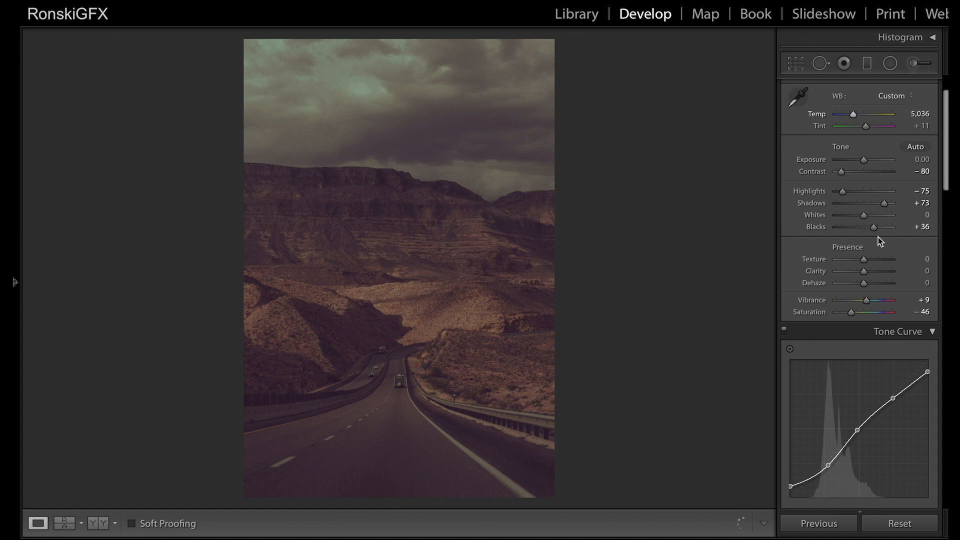
# Step: Set the Orange saturation in the HSL adjustments to +59
pyautogui.scroll(-10, 878, 298)
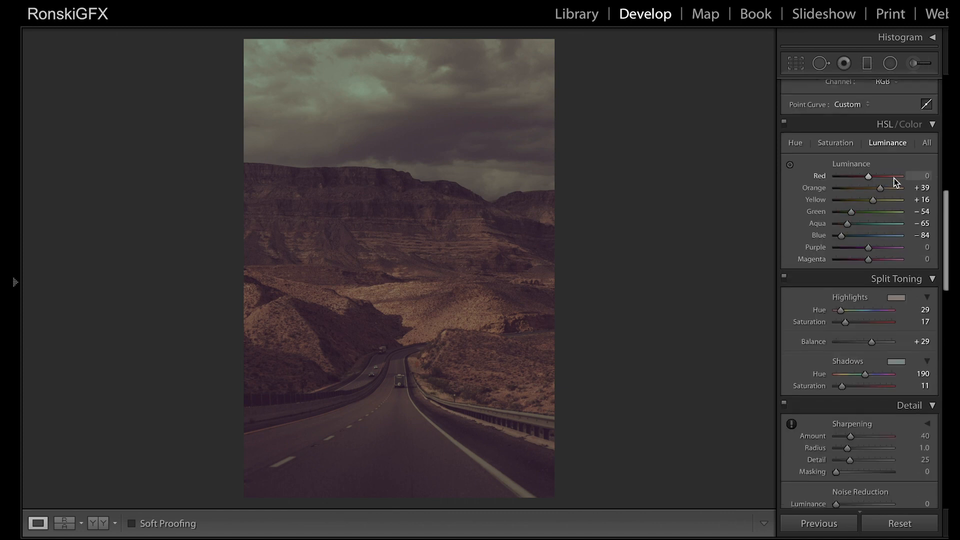
pyautogui.click(843, 144)
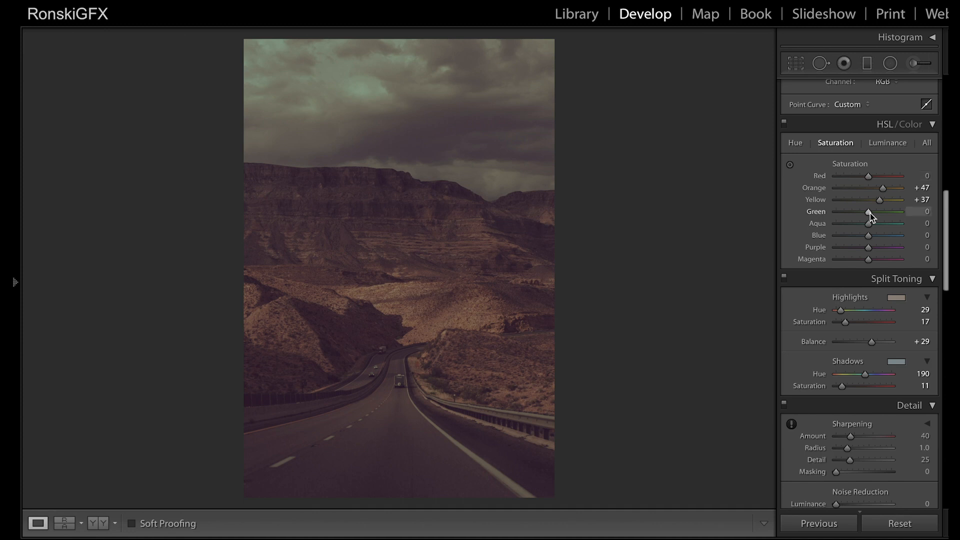
pyautogui.moveTo(884, 191)
pyautogui.mouseDown()
pyautogui.moveTo(905, 194)
pyautogui.moveTo(890, 201)
pyautogui.mouseUp()
# Step: Set the HSL Orange hue to +7 and fine-tune the hue and saturation of the Yellow range
pyautogui.click(795, 143)
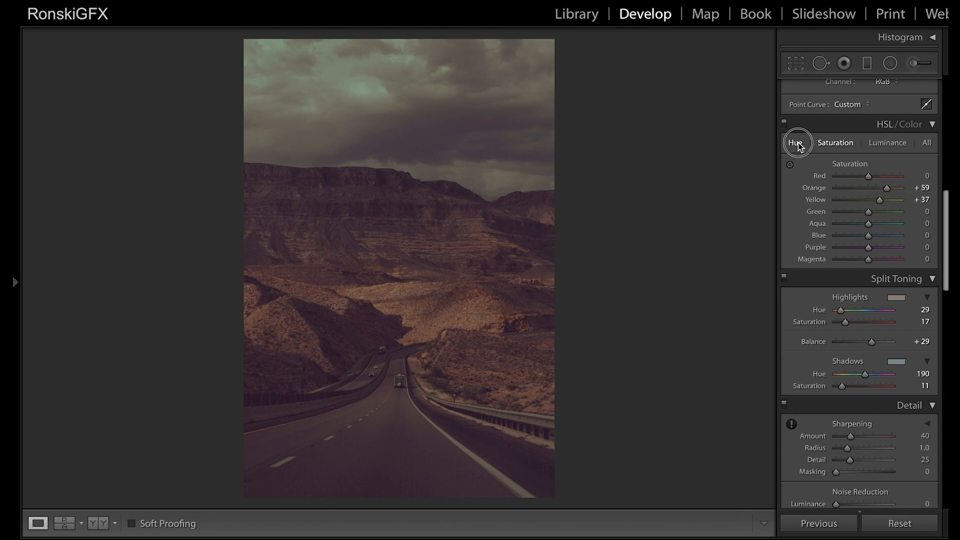
pyautogui.moveTo(878, 188); pyautogui.dragTo(876, 191)
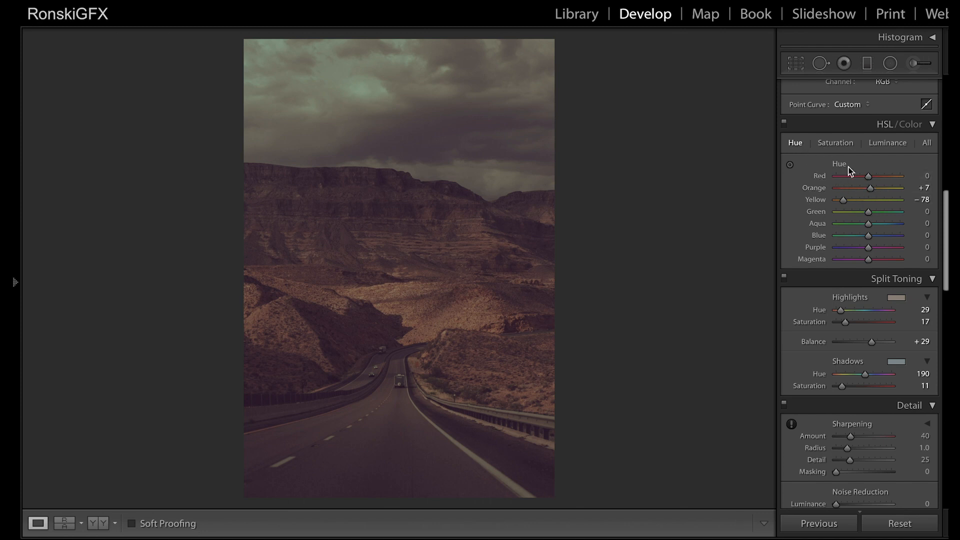
pyautogui.moveTo(842, 201); pyautogui.dragTo(844, 200)
pyautogui.click(840, 143)
pyautogui.moveTo(881, 201); pyautogui.dragTo(848, 250)
# Step: Set the HSL luminance of Yellow to −28, Green to −100 and Blue to −70, and compare the photo with its unedited version
pyautogui.click(895, 144)
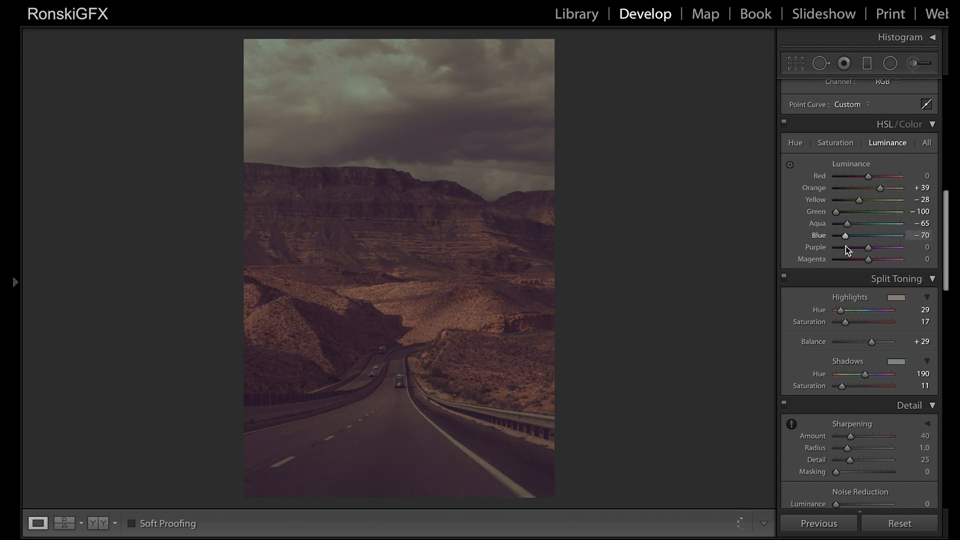
pyautogui.press('\\')
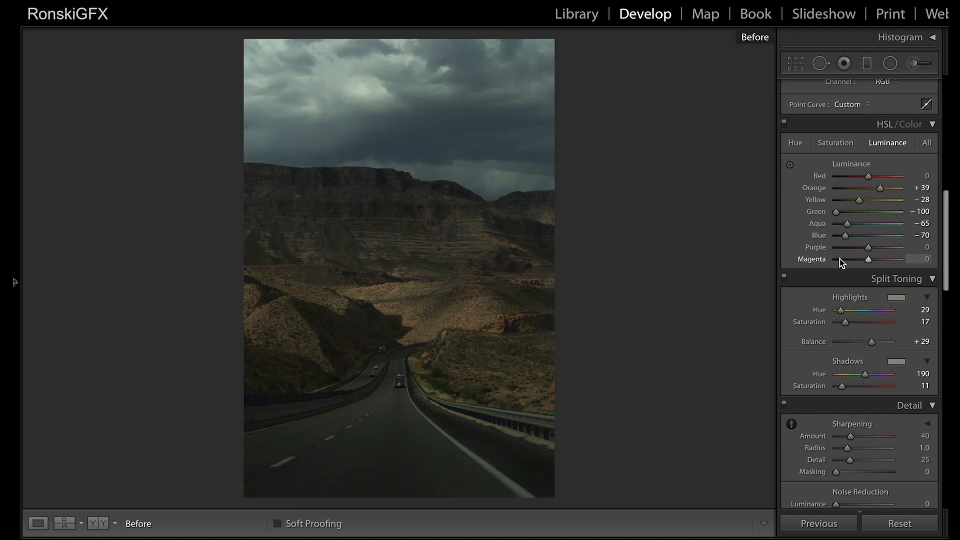
pyautogui.press('\\')
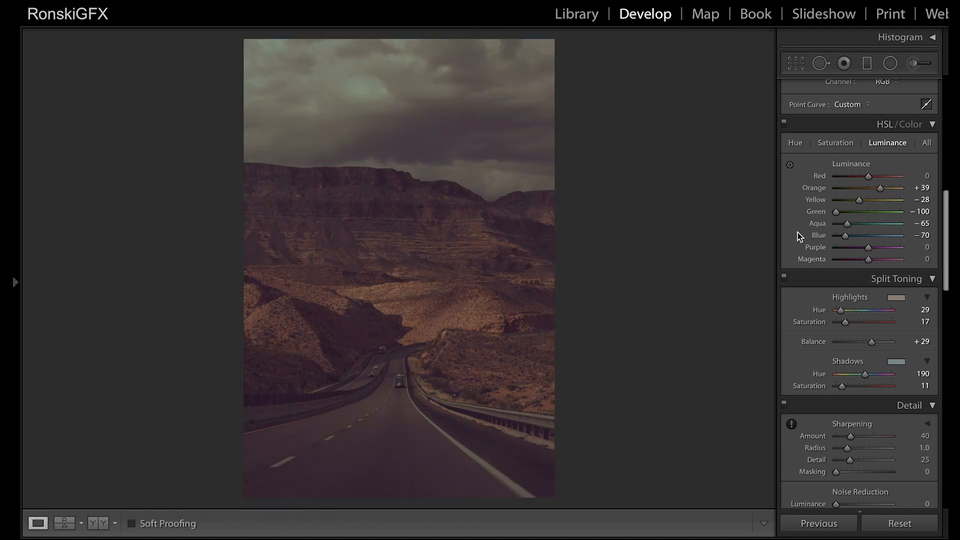
# Step: Add a graduated filter over the sky with Exposure −0.66 and set the existing road filter's Exposure to −0.54
pyautogui.scroll(3, 790, 248)
pyautogui.scroll(5, 790, 248)
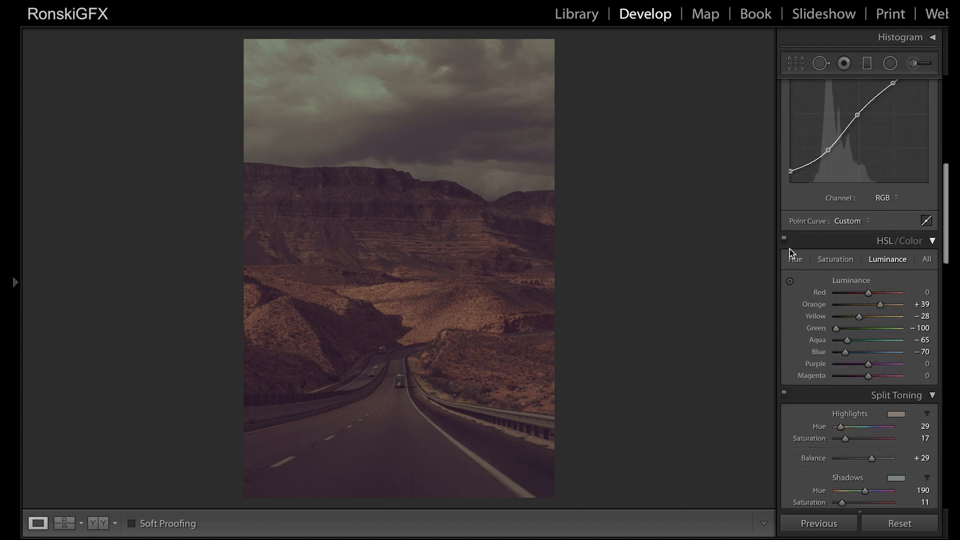
pyautogui.scroll(4, 790, 248)
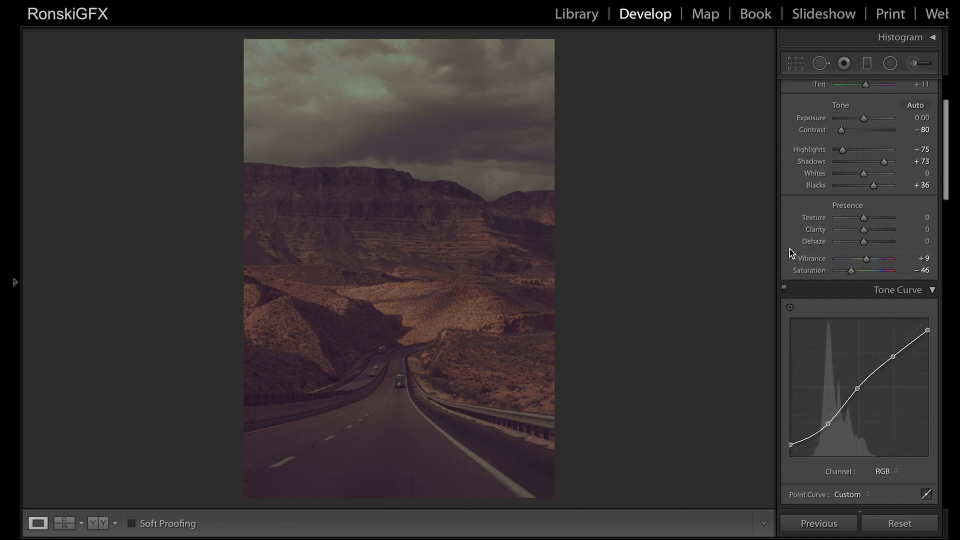
pyautogui.scroll(2, 790, 248)
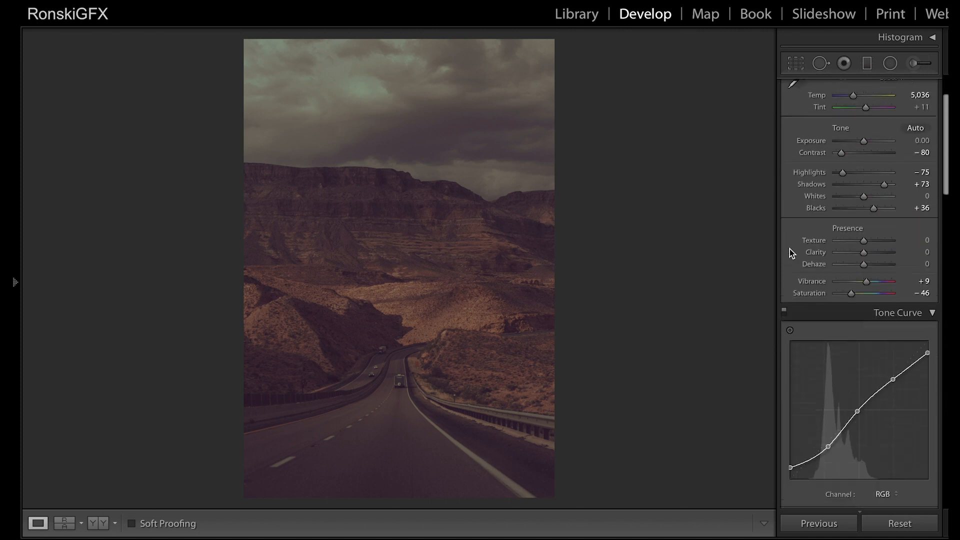
pyautogui.click(867, 63)
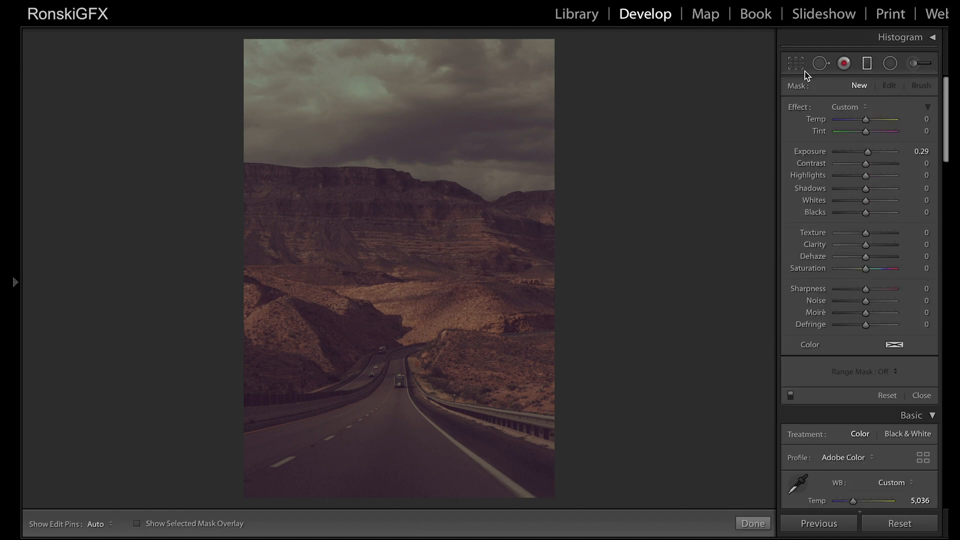
pyautogui.click(868, 64)
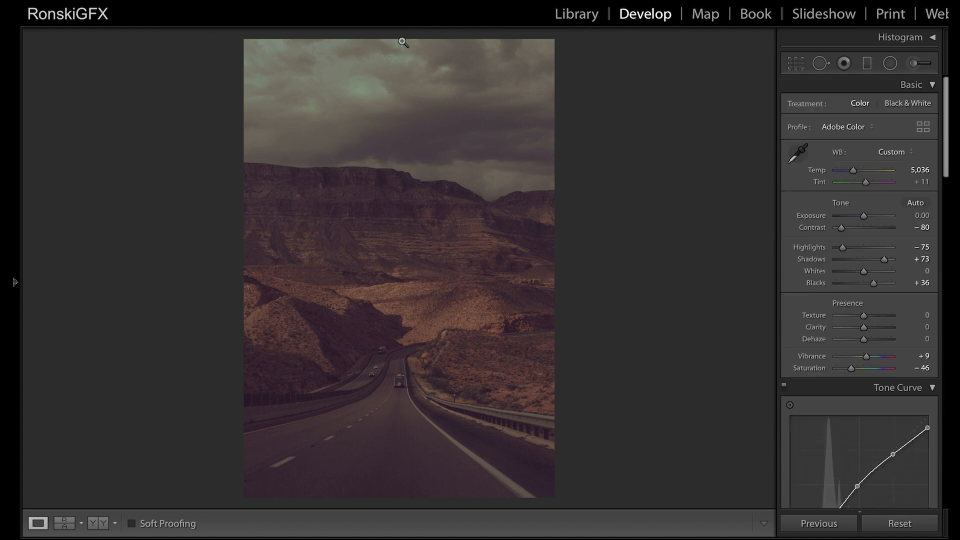
pyautogui.click(867, 64)
pyautogui.moveTo(394, 131); pyautogui.dragTo(395, 221)
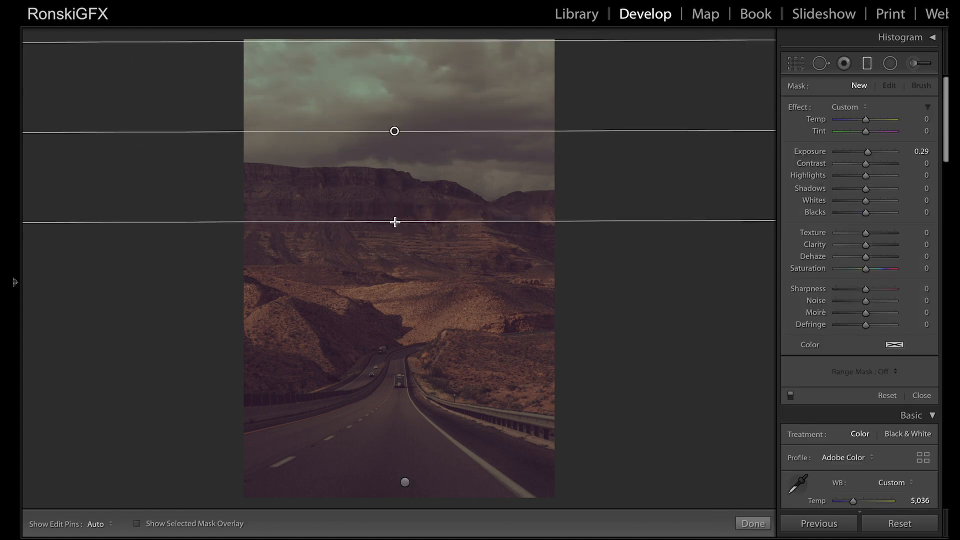
pyautogui.moveTo(868, 152); pyautogui.dragTo(861, 161)
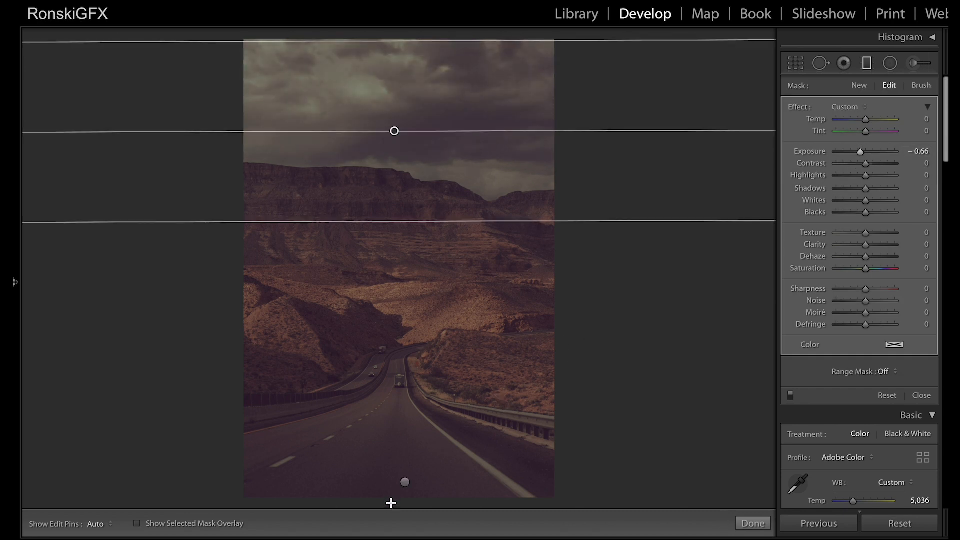
pyautogui.click(406, 484)
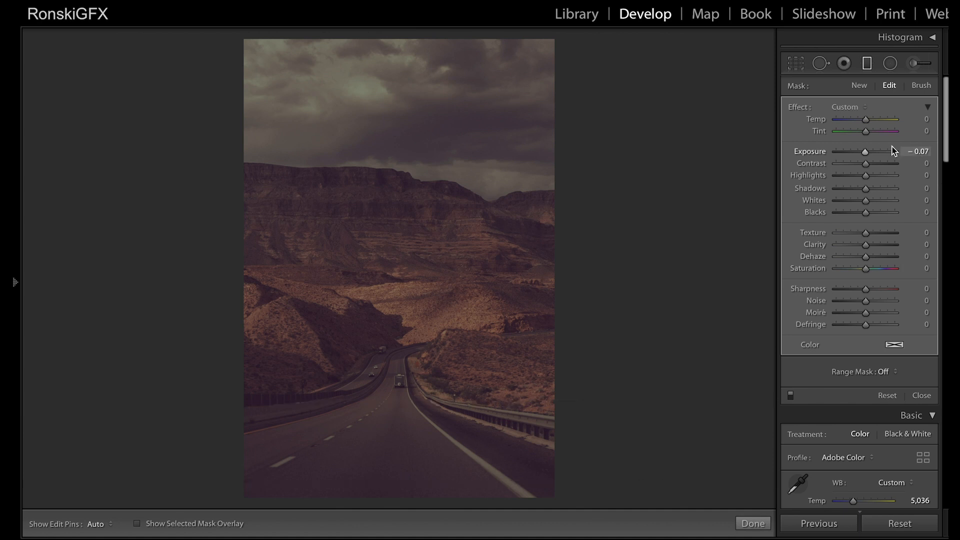
pyautogui.moveTo(865, 153); pyautogui.dragTo(861, 154)
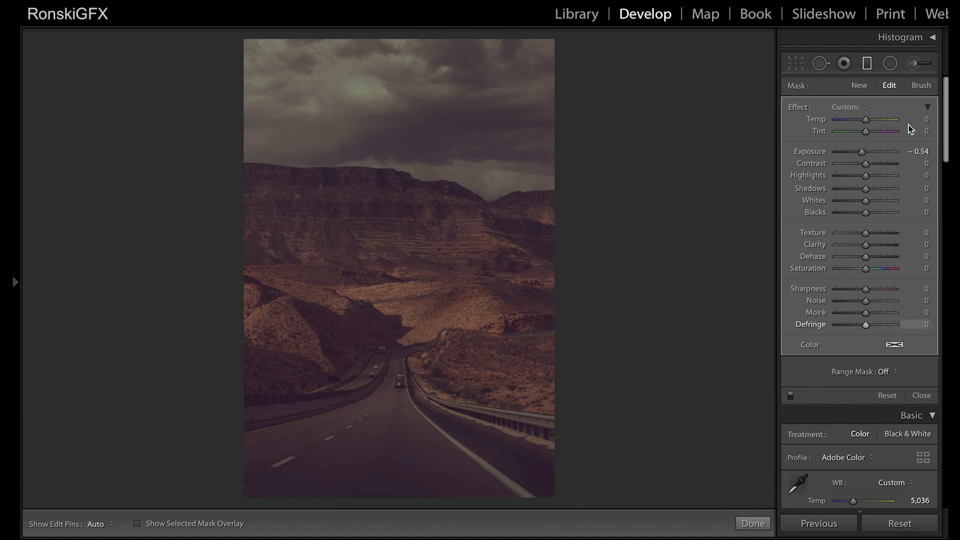
# Step: Set the Exposure of the existing radial filter around the road to 0.03, finish the mask and compare with the unedited photo
pyautogui.click(890, 63)
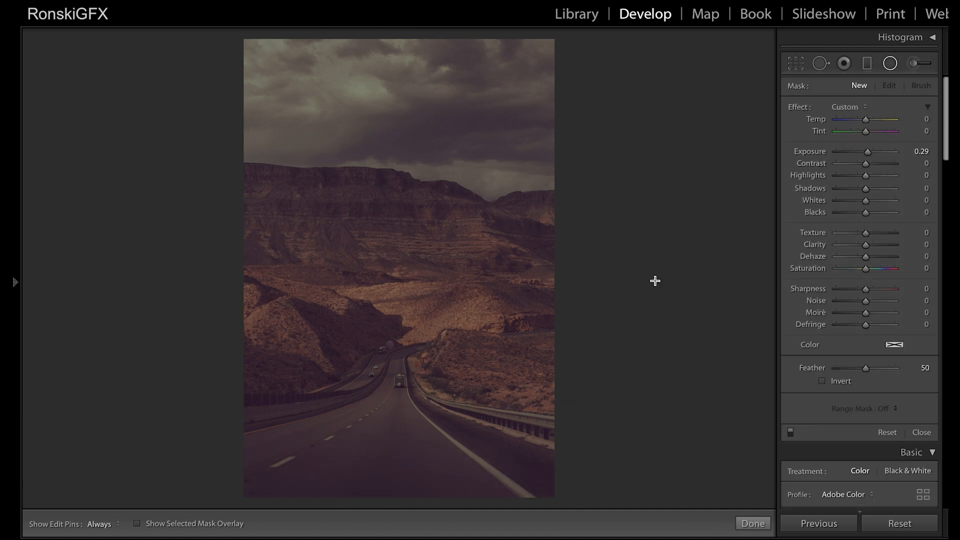
pyautogui.doubleClick(391, 346)
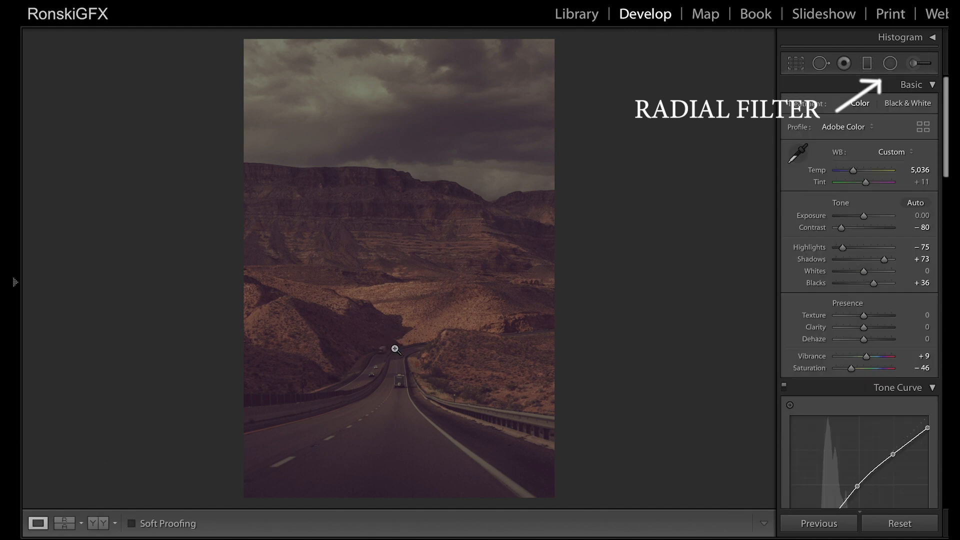
pyautogui.click(891, 63)
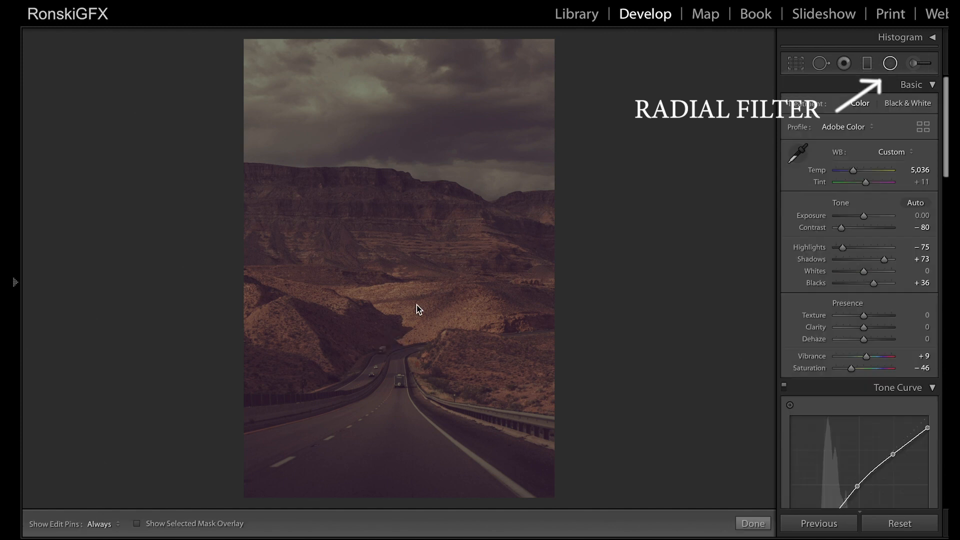
pyautogui.click(390, 348)
pyautogui.doubleClick(868, 151)
pyautogui.moveTo(868, 152); pyautogui.dragTo(868, 152)
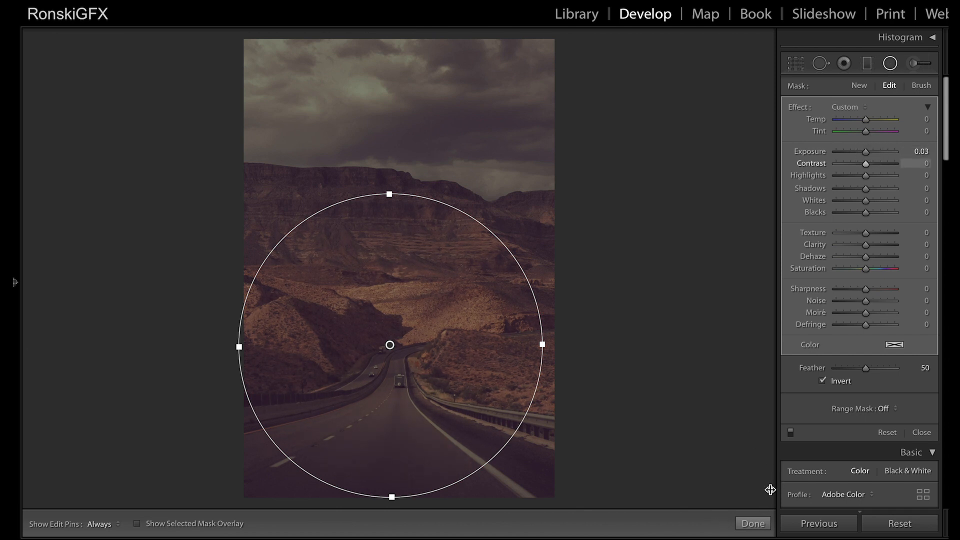
pyautogui.click(754, 523)
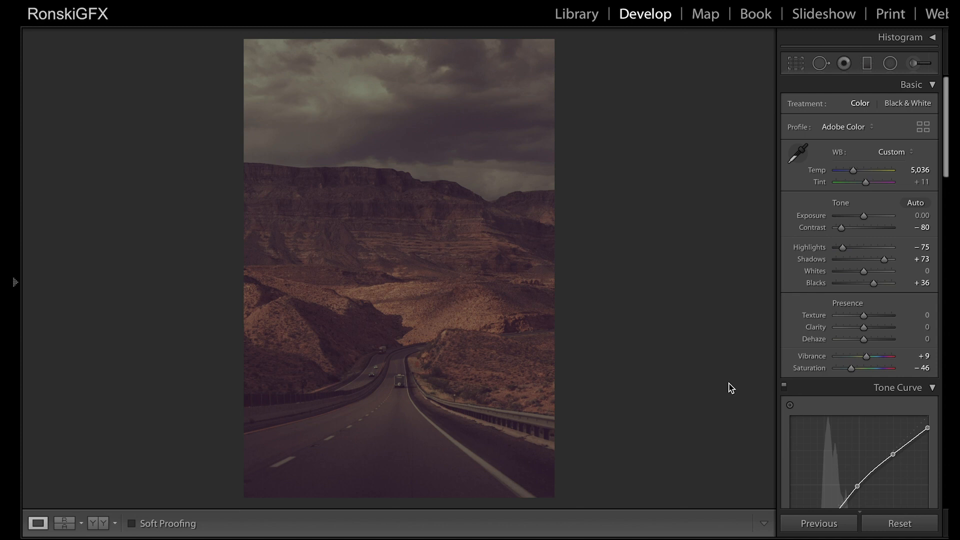
pyautogui.press('\\')
pyautogui.press('\\')
# Step: Raise the black point of the Blue channel's tone curve and shape its shadows with additional points
pyautogui.scroll(-4, 872, 422)
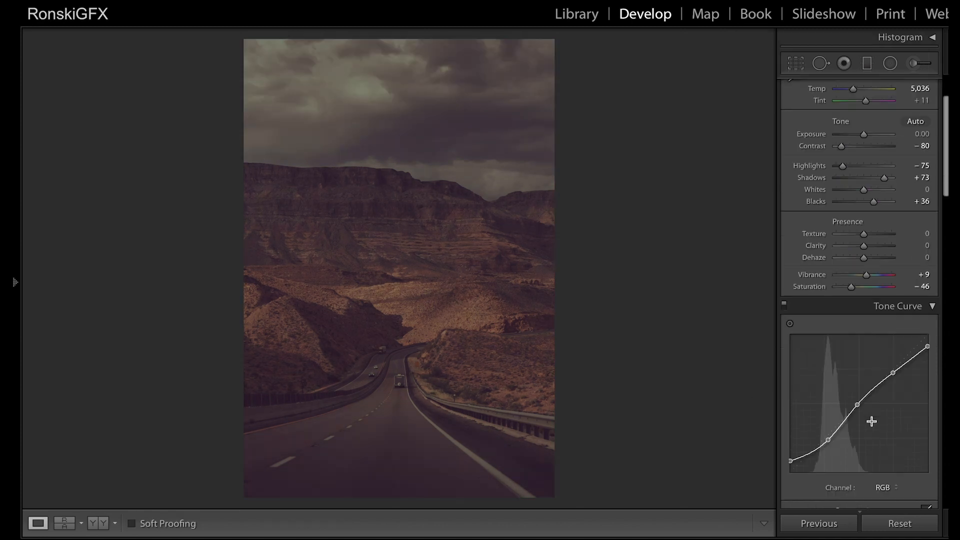
pyautogui.click(886, 461)
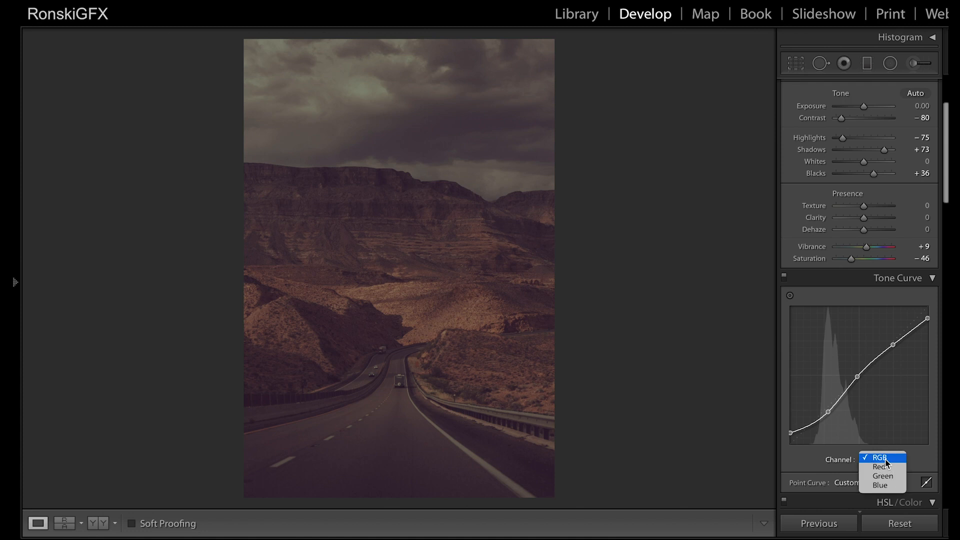
pyautogui.click(886, 488)
pyautogui.moveTo(790, 433); pyautogui.dragTo(839, 408)
pyautogui.click(818, 417)
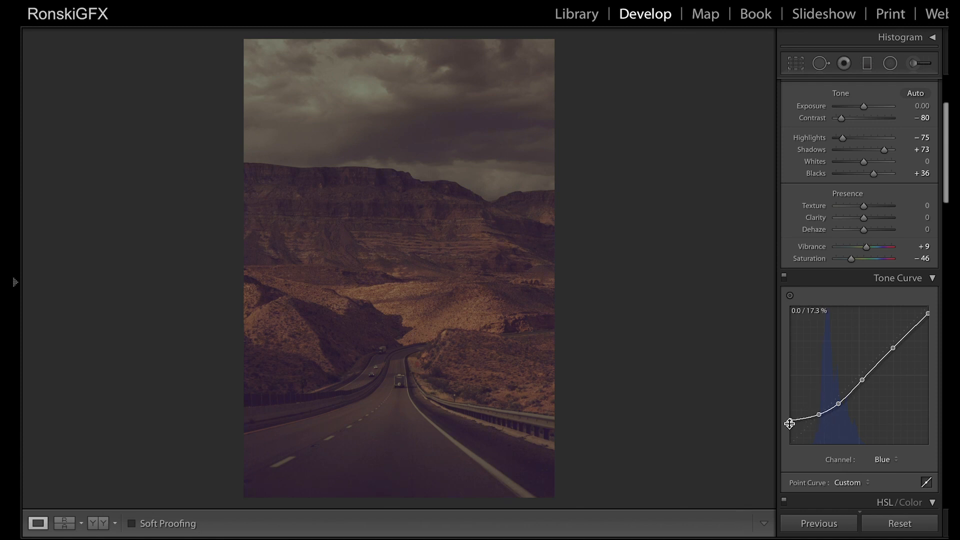
# Step: Lower the shadow point of the Red channel's tone curve to 16.5 / 15.3%
pyautogui.click(881, 460)
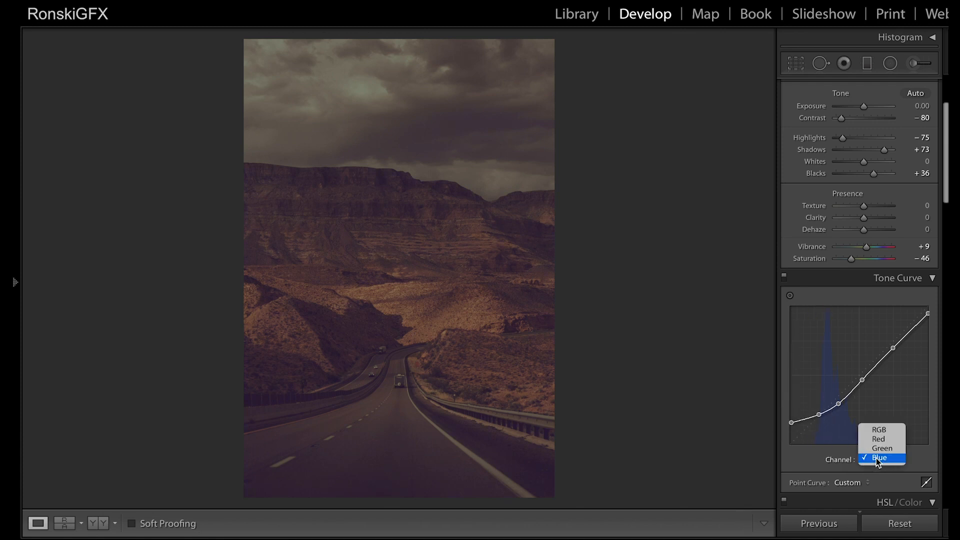
pyautogui.click(887, 438)
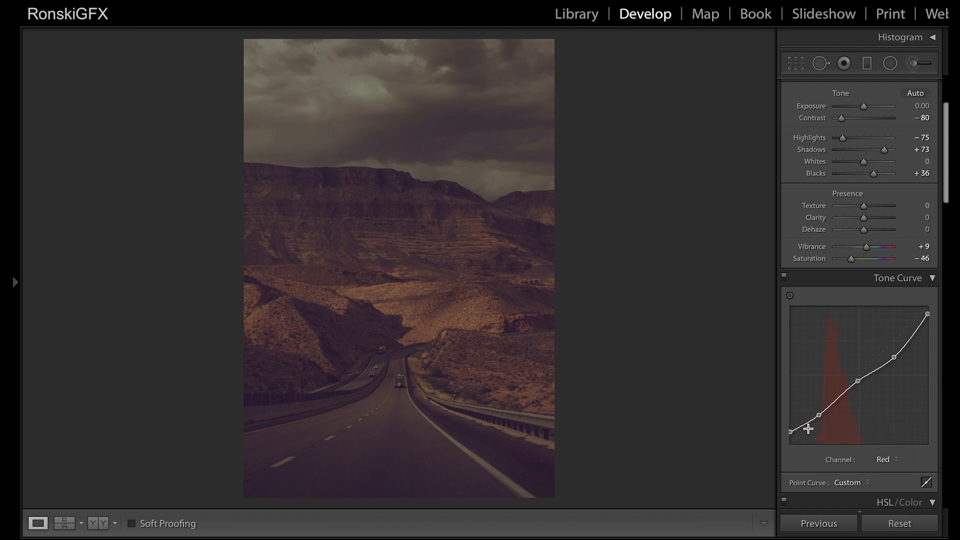
pyautogui.moveTo(819, 416); pyautogui.dragTo(813, 424)
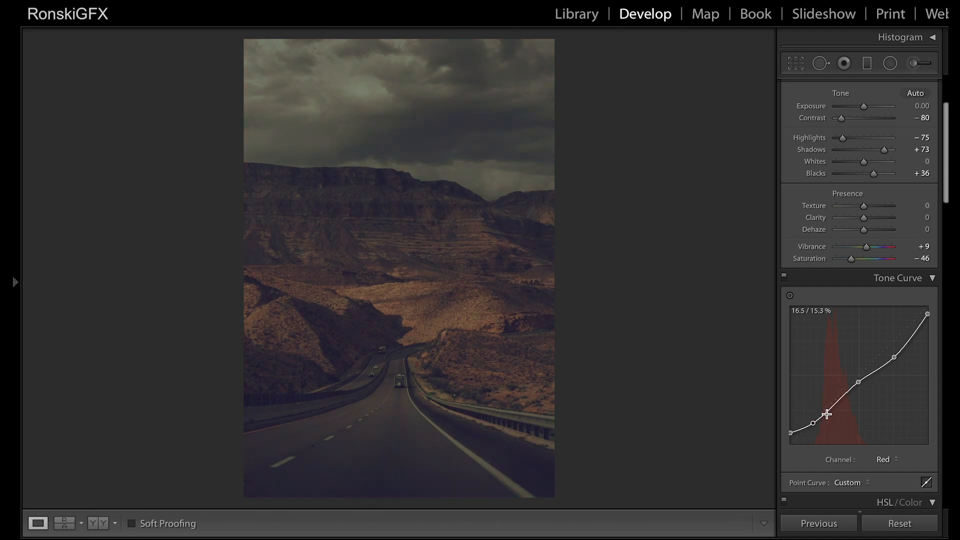
# Step: Raise the photo's Contrast to −73 and warm its white balance to a Temp of 5,730
pyautogui.scroll(3, 887, 305)
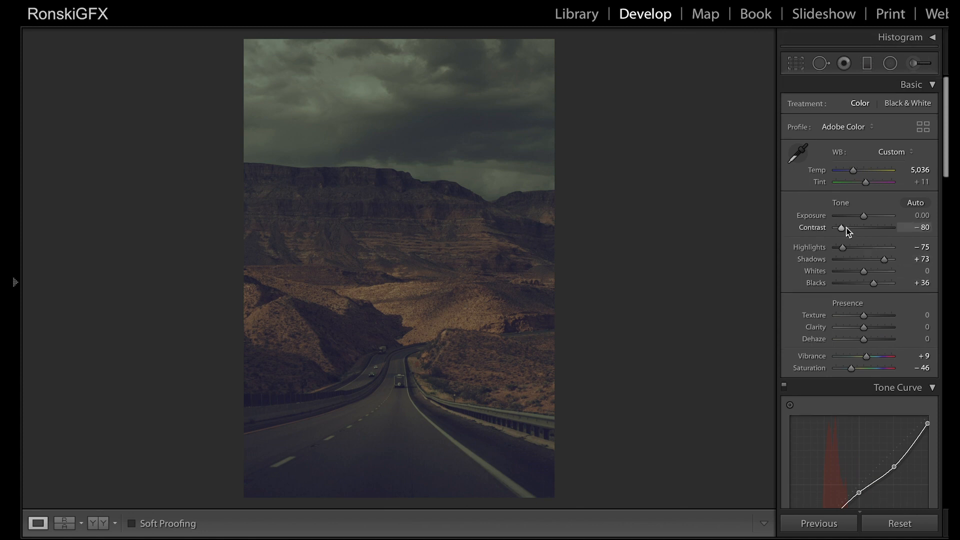
pyautogui.moveTo(843, 229); pyautogui.dragTo(846, 231)
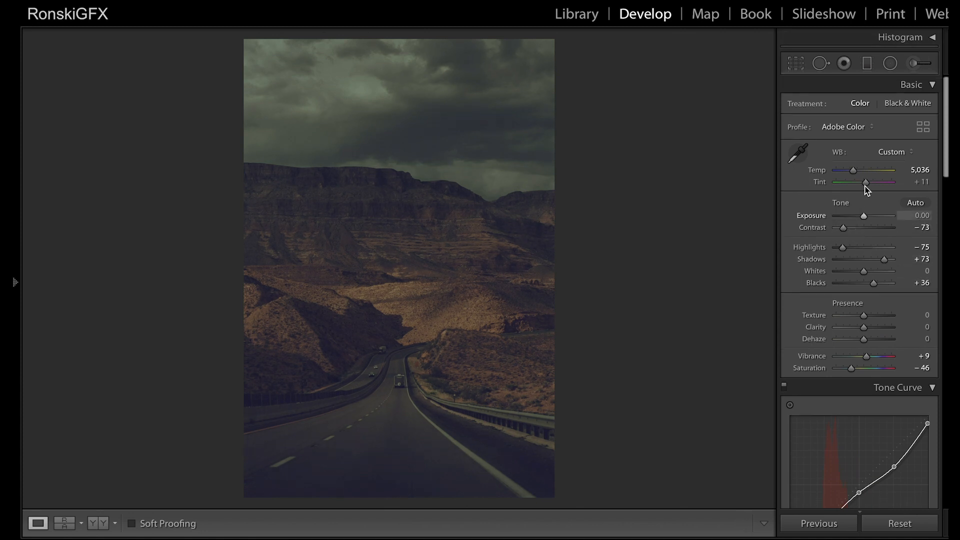
pyautogui.click(852, 172)
pyautogui.moveTo(852, 170); pyautogui.dragTo(857, 173)
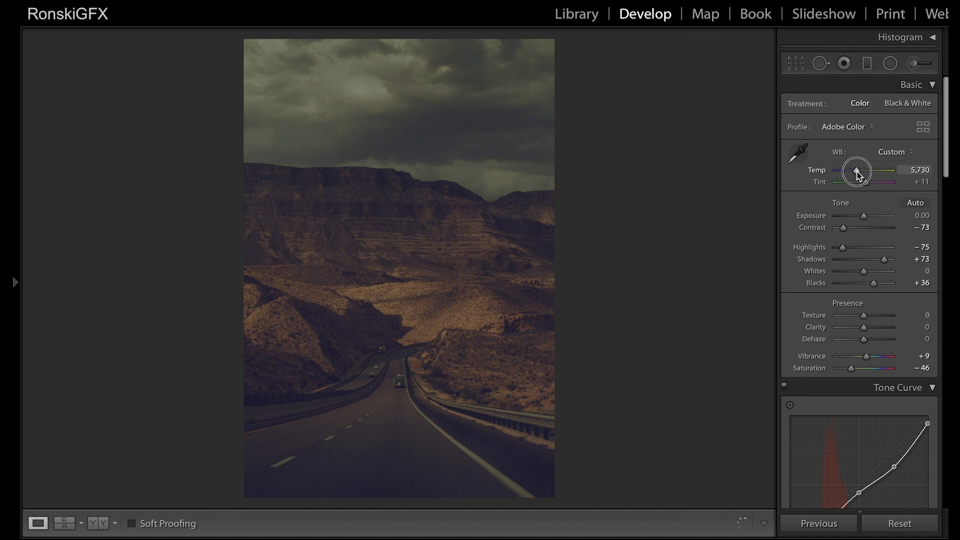
# Step: Lower the basic Highlights to −89 and Blacks to +31, and compare the result with the unedited photo
pyautogui.moveTo(843, 248)
pyautogui.mouseDown()
pyautogui.moveTo(820, 250)
pyautogui.moveTo(839, 250)
pyautogui.mouseUp()
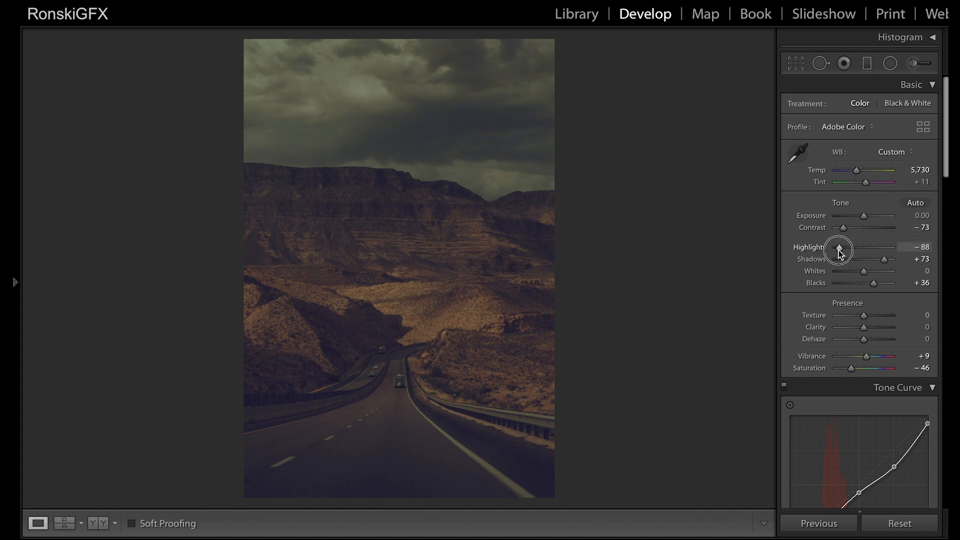
pyautogui.moveTo(875, 283)
pyautogui.mouseDown()
pyautogui.moveTo(866, 287)
pyautogui.moveTo(875, 288)
pyautogui.mouseUp()
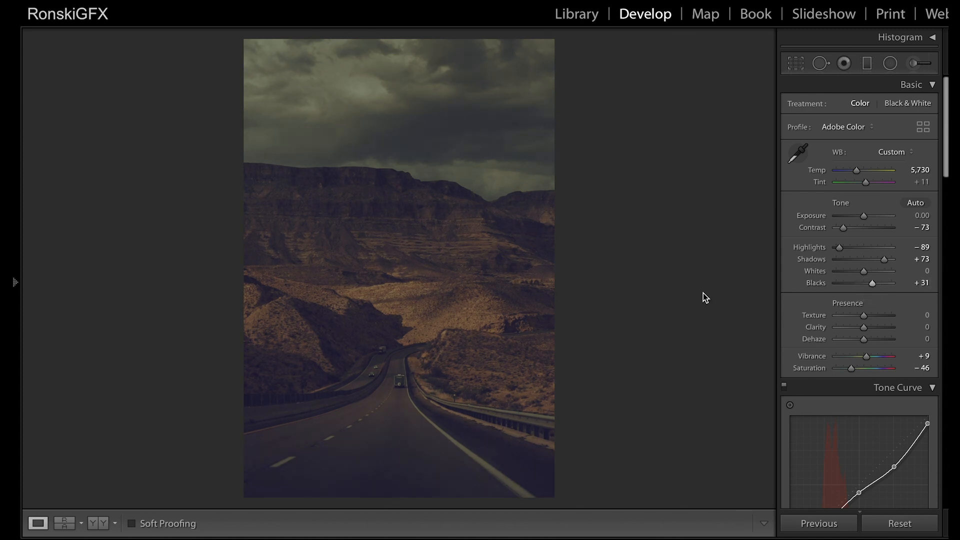
pyautogui.press('\\')
pyautogui.press('\\')
pyautogui.press('\\')
pyautogui.press('\\')
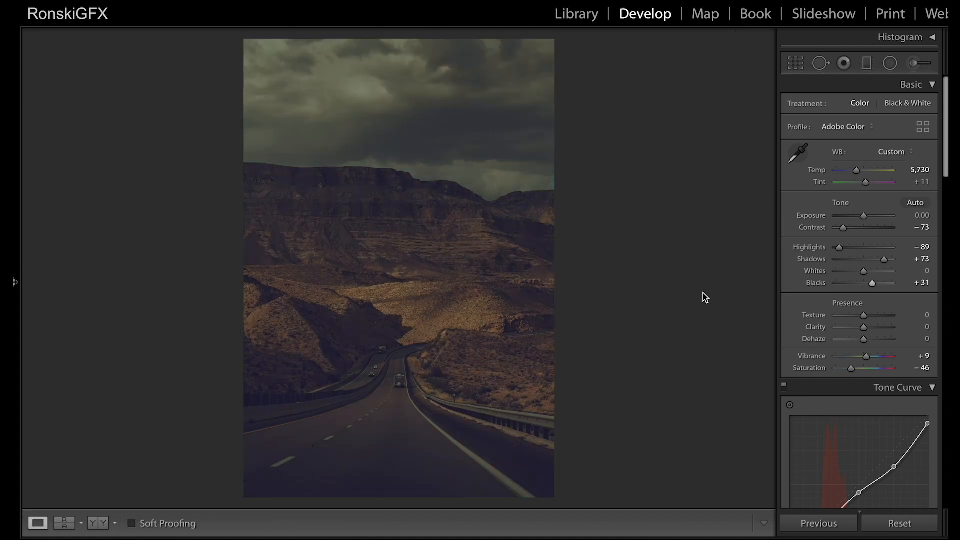